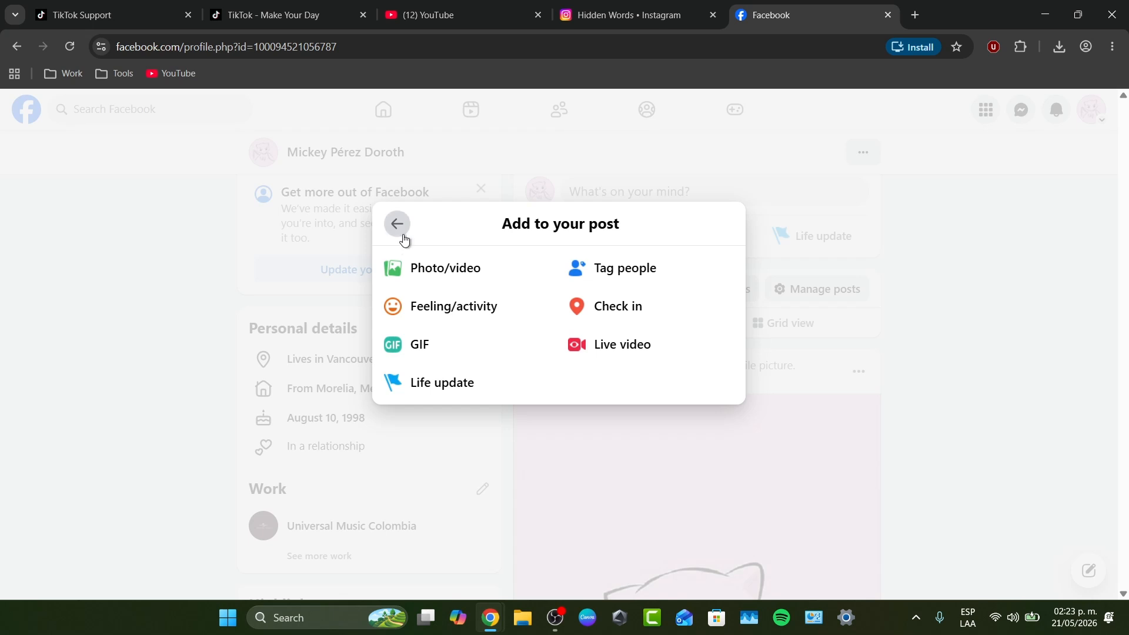
Write "Hello" as the text of the new Facebook post and check which items can be added to it
{"action": "left_click", "coordinate": [398, 226]}
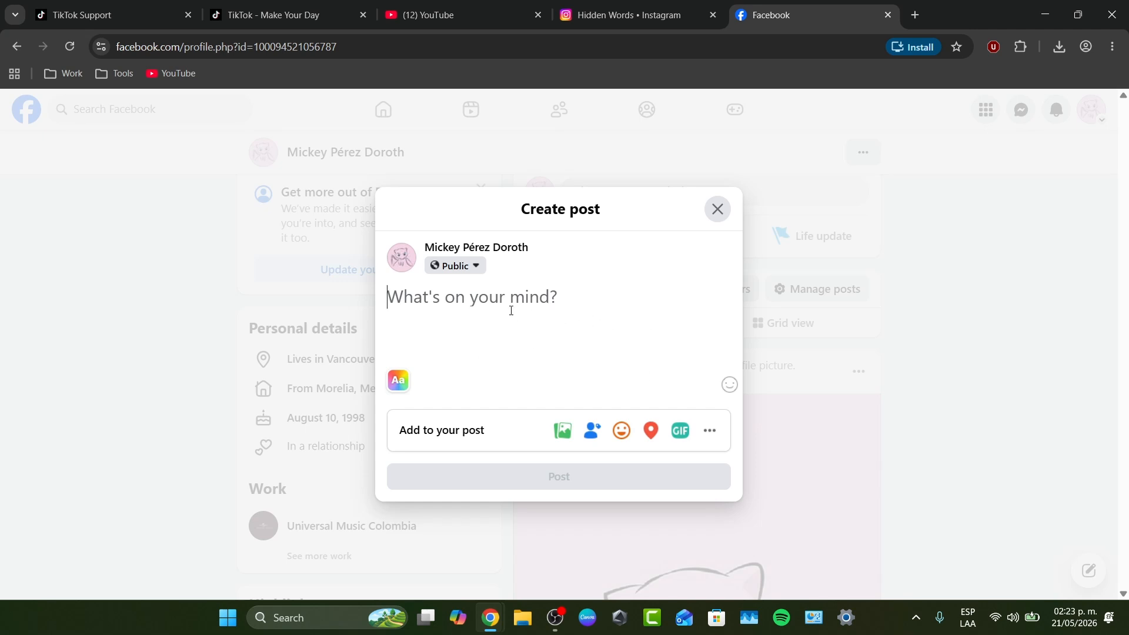
{"action": "type", "text": "Hello"}
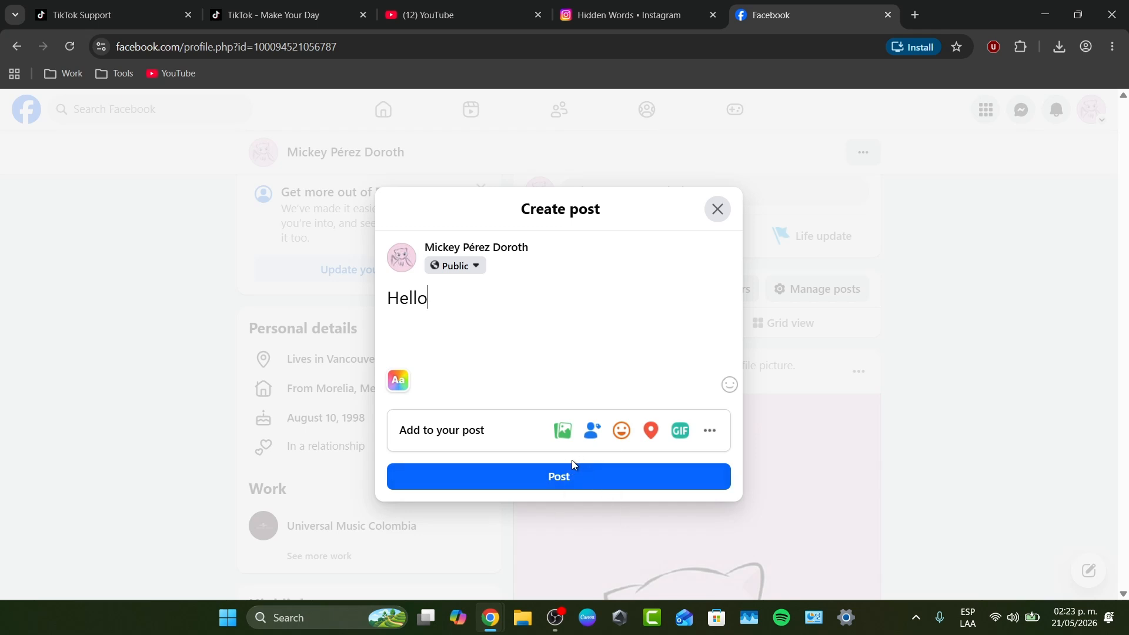
{"action": "left_click", "coordinate": [709, 431]}
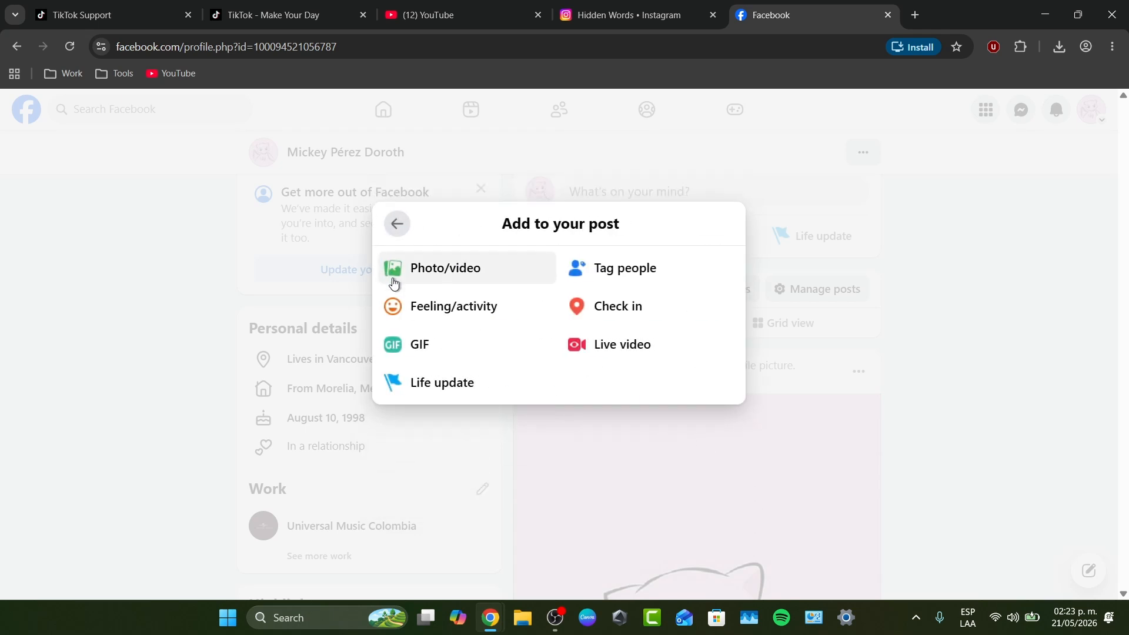
{"action": "left_click", "coordinate": [397, 224]}
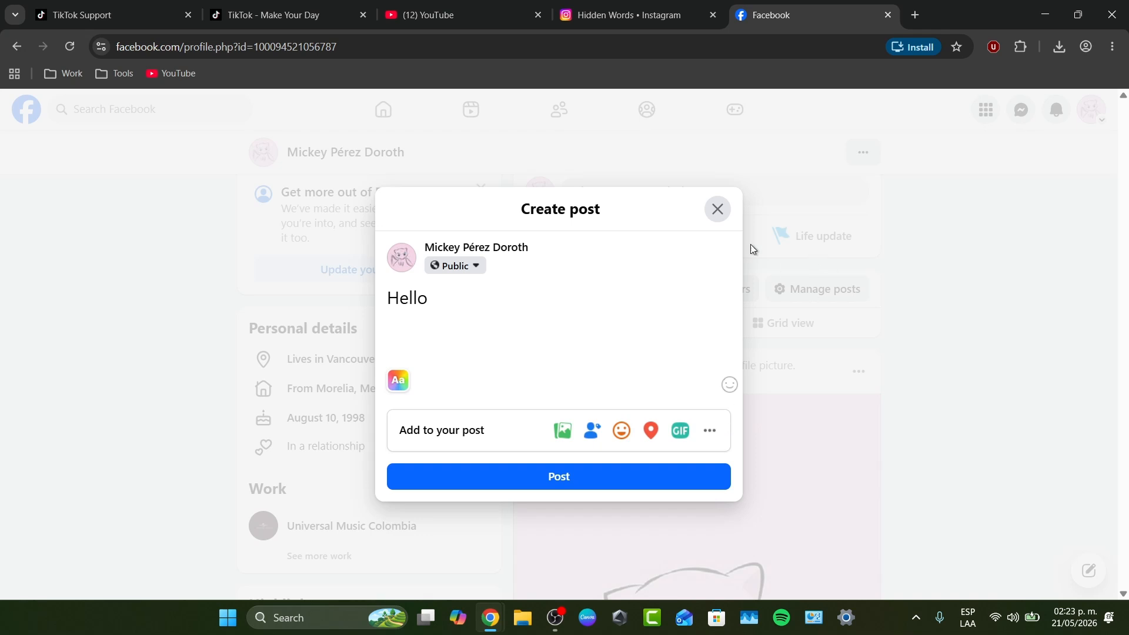
Open business.facebook.com in a new browser tab and dismiss the content creation tools tip
{"action": "left_click", "coordinate": [916, 15]}
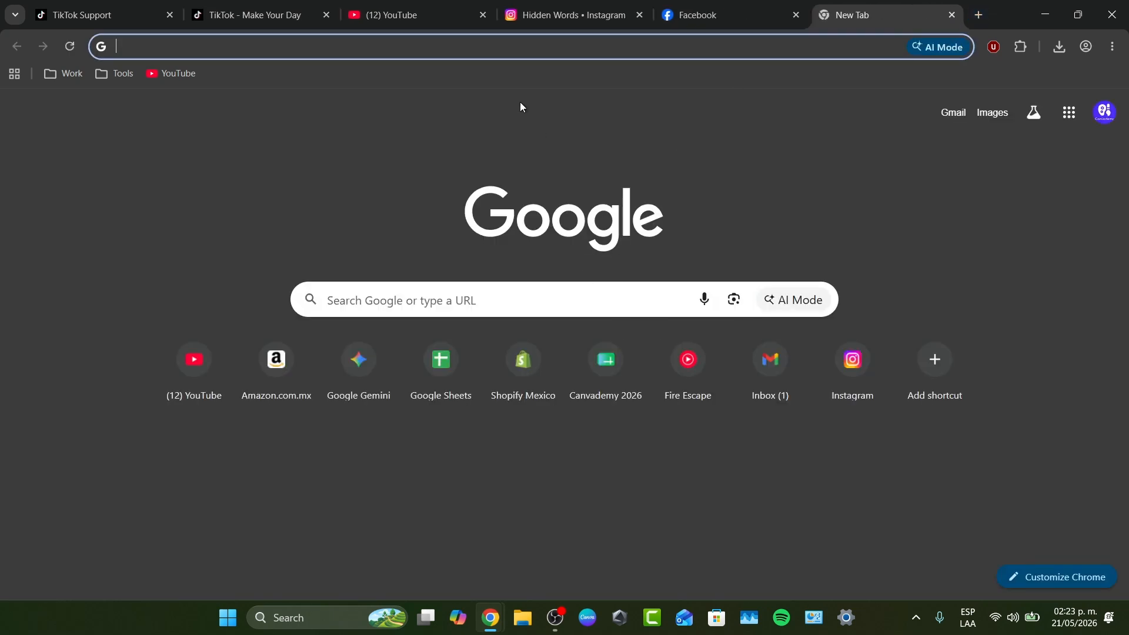
{"action": "type", "text": "b"}
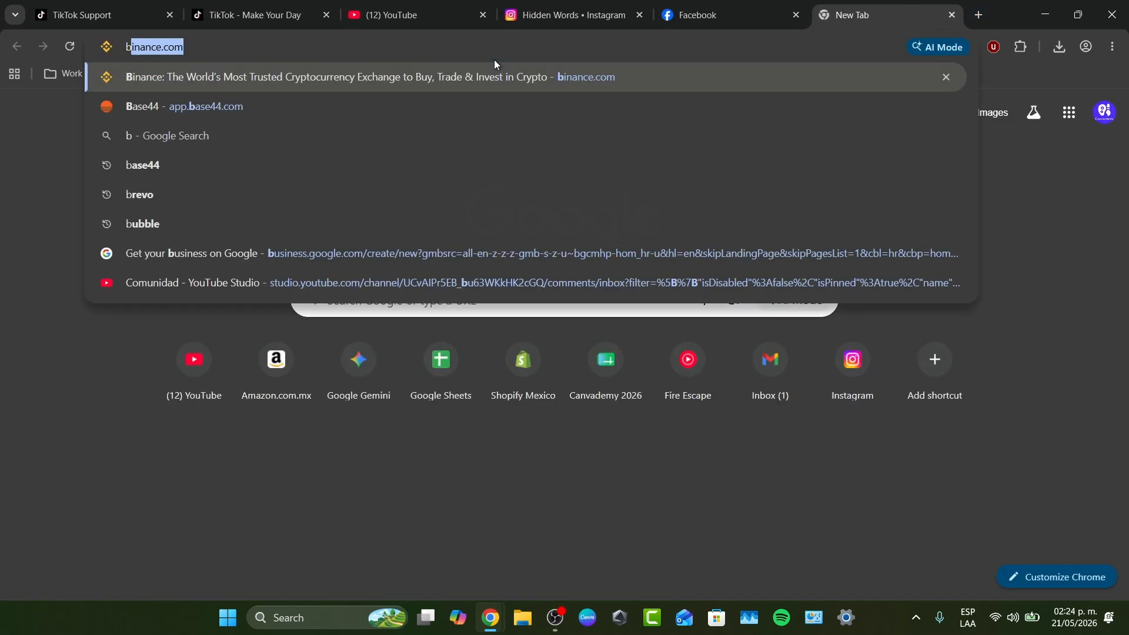
{"action": "type", "text": "usiness.faceo"}
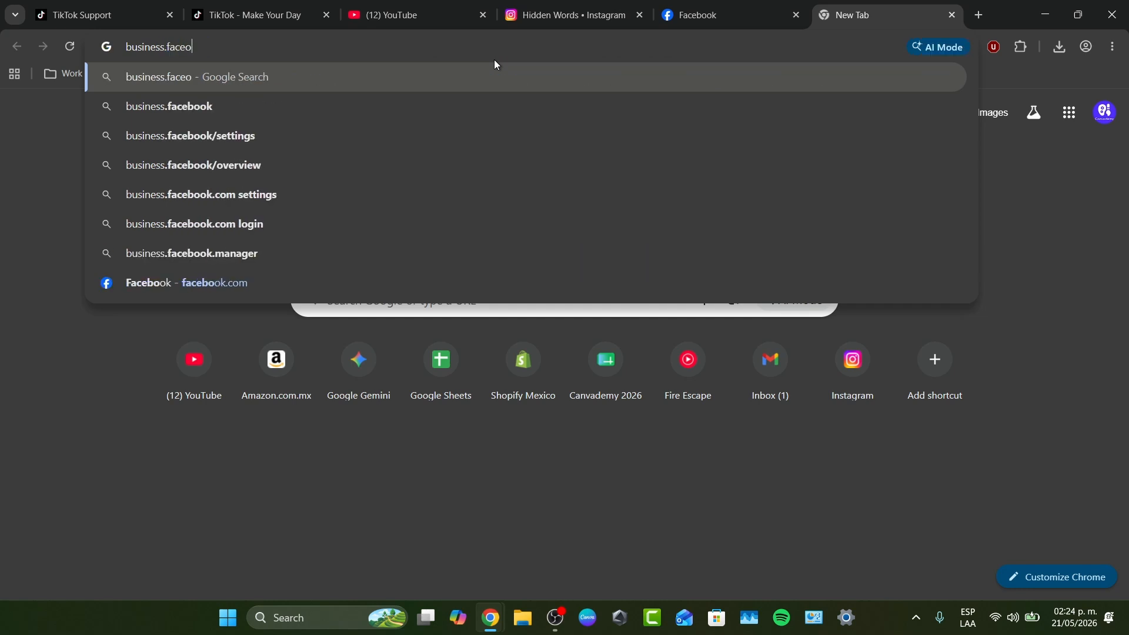
{"action": "key", "text": "BackSpace"}
{"action": "type", "text": "book.com"}
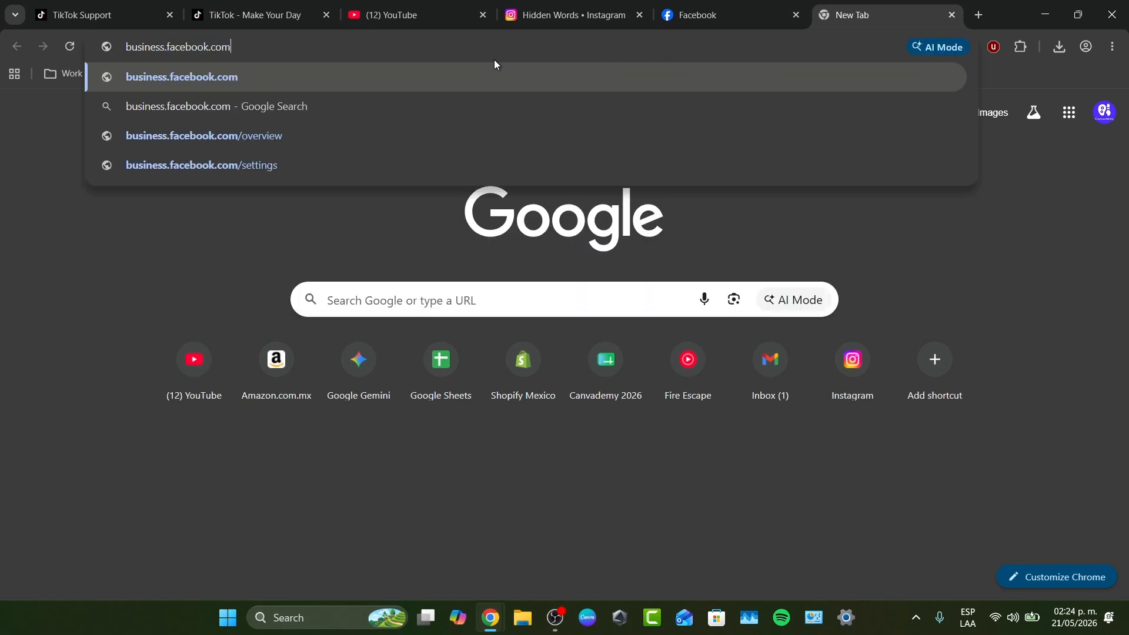
{"action": "key", "text": "Return"}
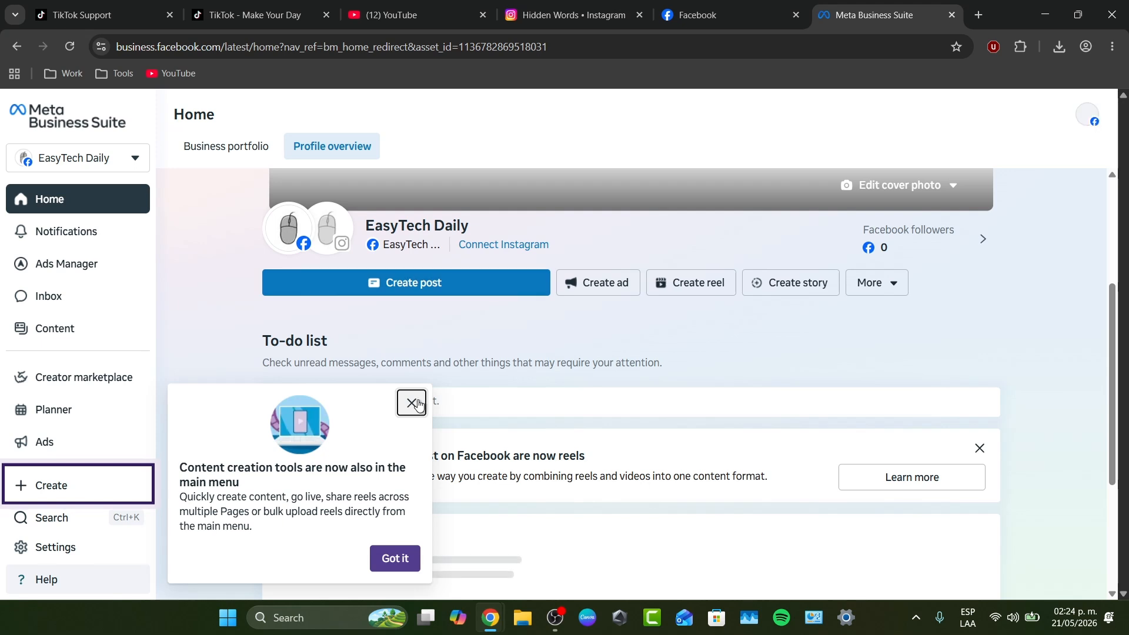
{"action": "left_click", "coordinate": [412, 404]}
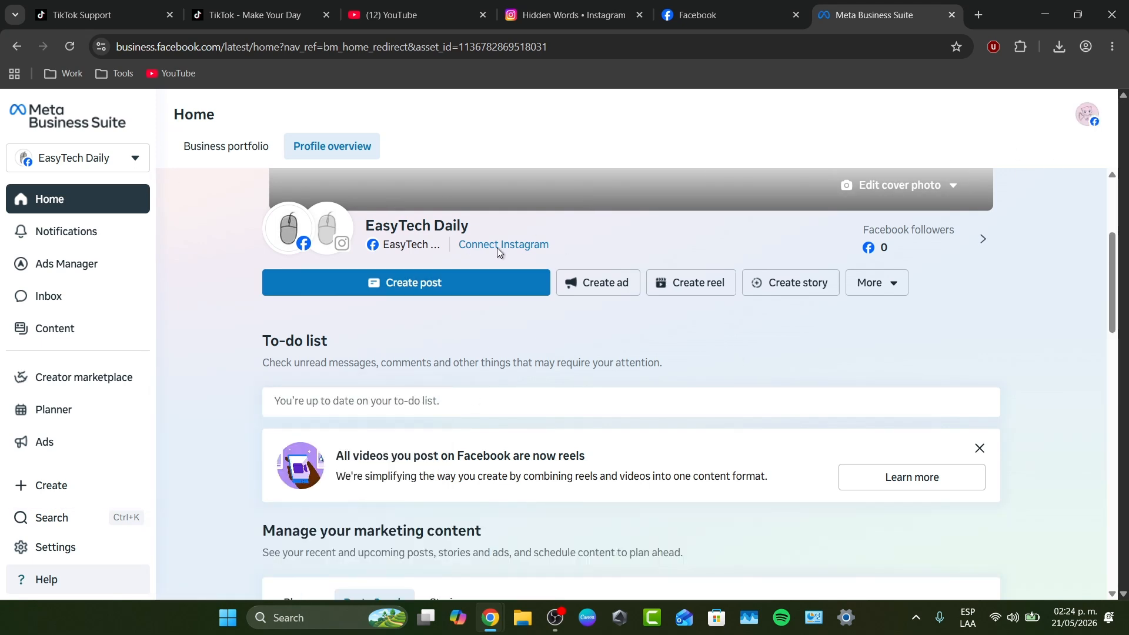
Examine the name, contact info and business email fields of the business portfolio creation form, and cancel it
{"action": "left_click", "coordinate": [117, 169]}
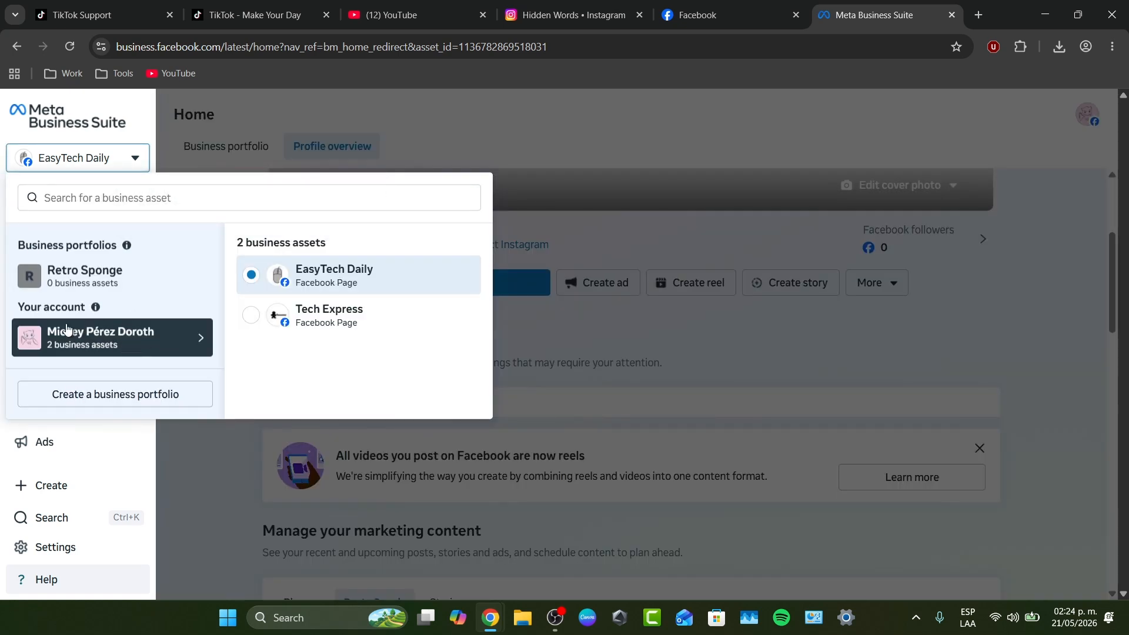
{"action": "left_click_drag", "start_coordinate": [41, 240], "coordinate": [123, 248]}
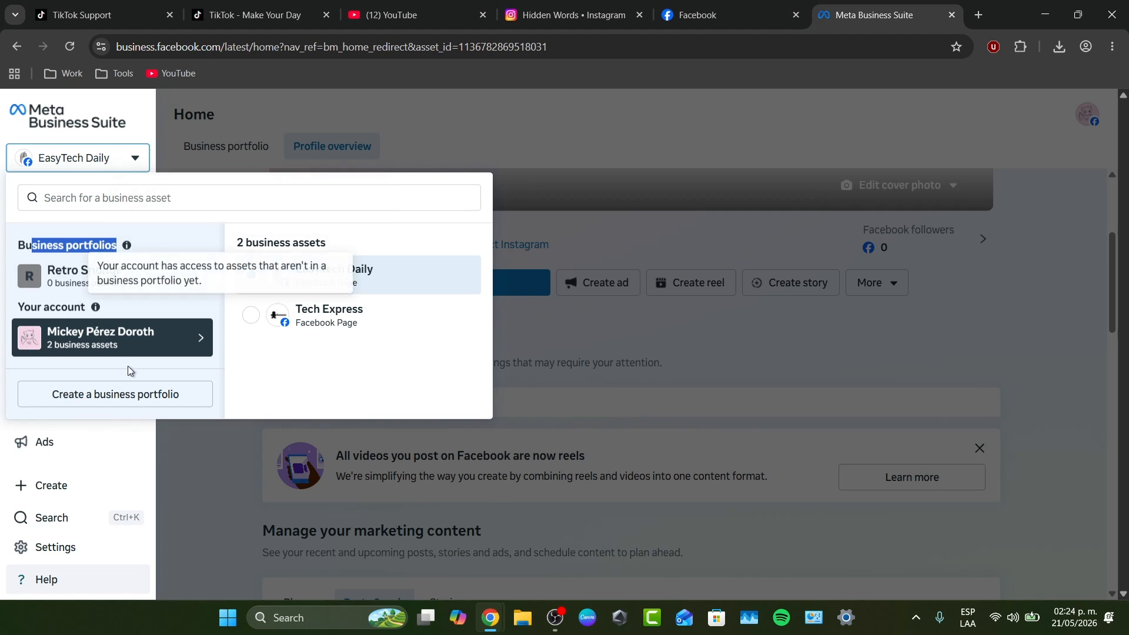
{"action": "left_click", "coordinate": [143, 393]}
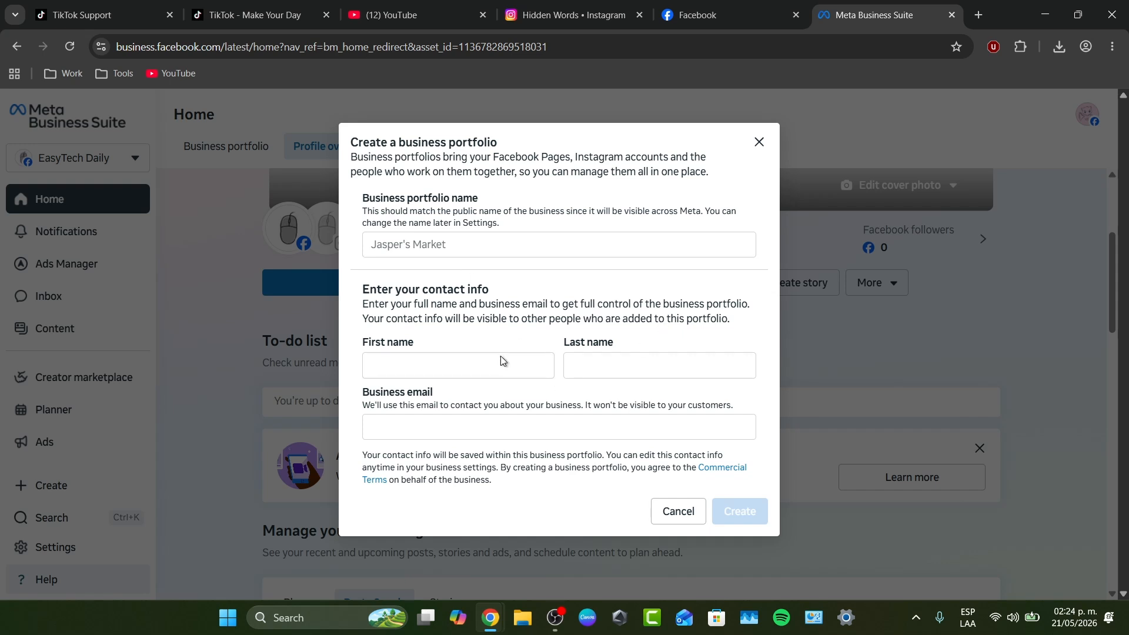
{"action": "left_click", "coordinate": [467, 243]}
{"action": "left_click_drag", "start_coordinate": [420, 203], "coordinate": [519, 201]}
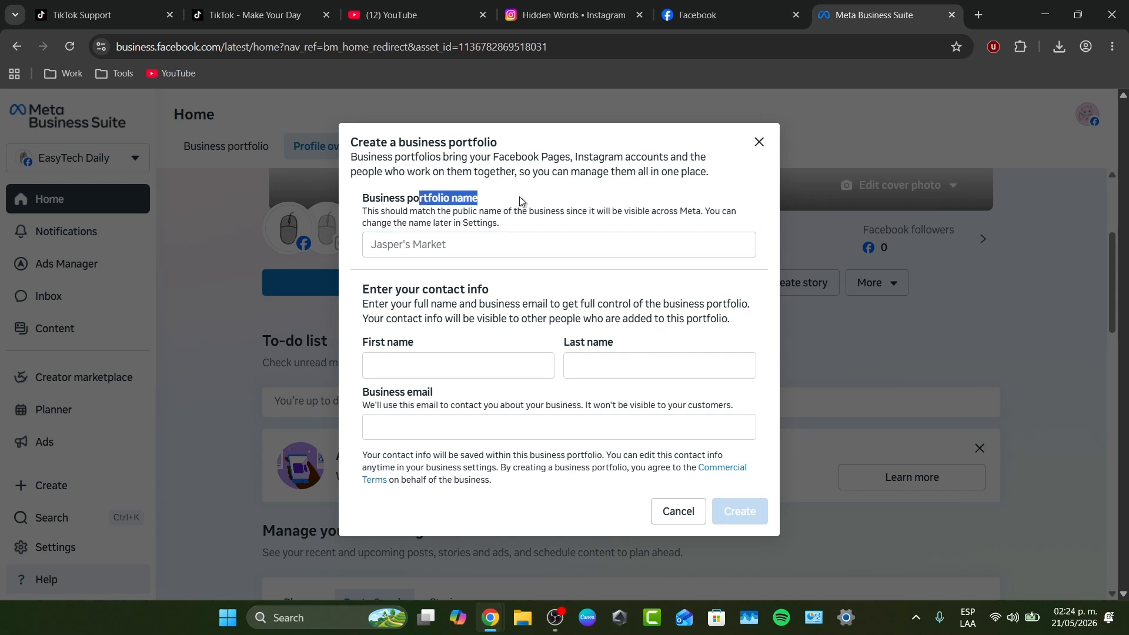
{"action": "left_click_drag", "start_coordinate": [376, 288], "coordinate": [517, 289]}
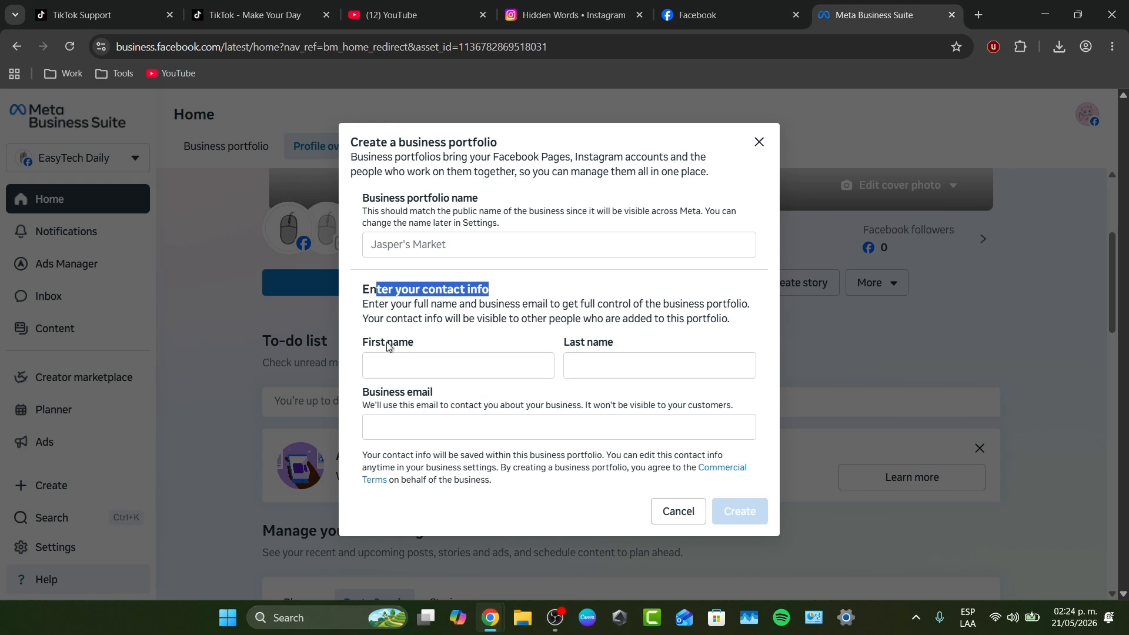
{"action": "left_click_drag", "start_coordinate": [375, 344], "coordinate": [433, 348]}
{"action": "left_click_drag", "start_coordinate": [363, 406], "coordinate": [375, 406]}
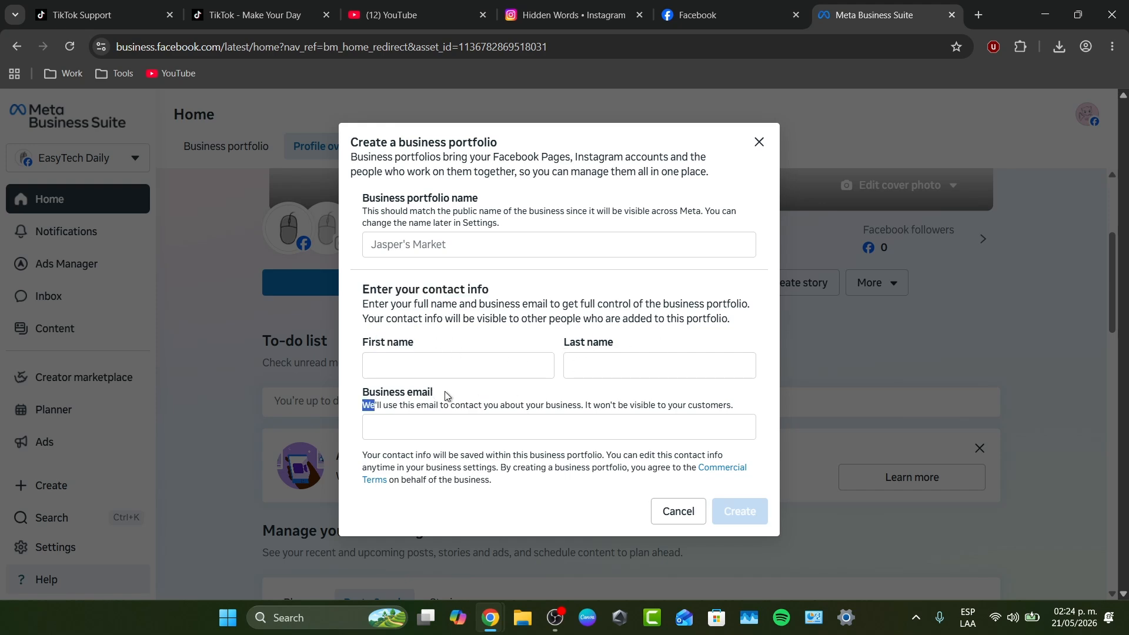
{"action": "left_click", "coordinate": [691, 514]}
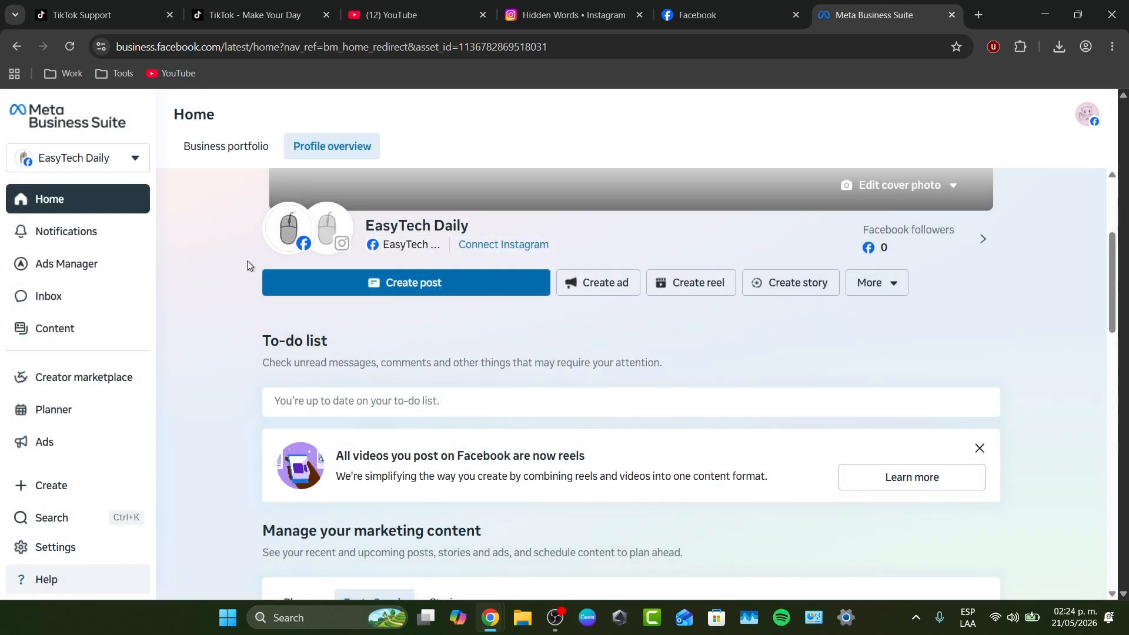
Open the settings of the Retro Sponge business portfolio from the list of business assets
{"action": "left_click", "coordinate": [101, 164]}
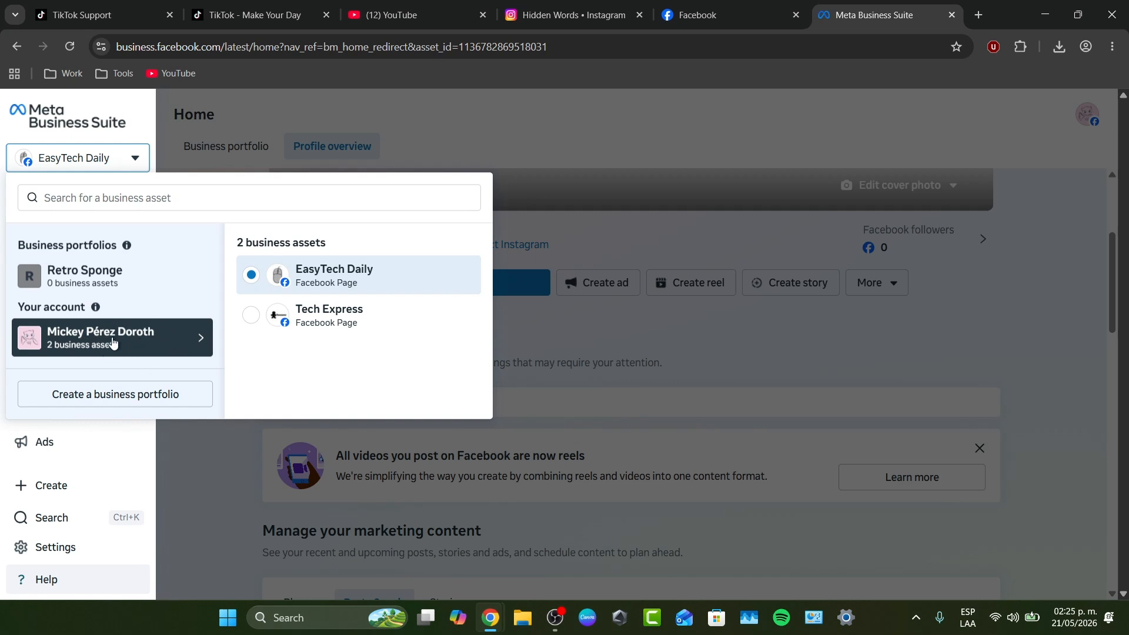
{"action": "mouse_move", "coordinate": [121, 291]}
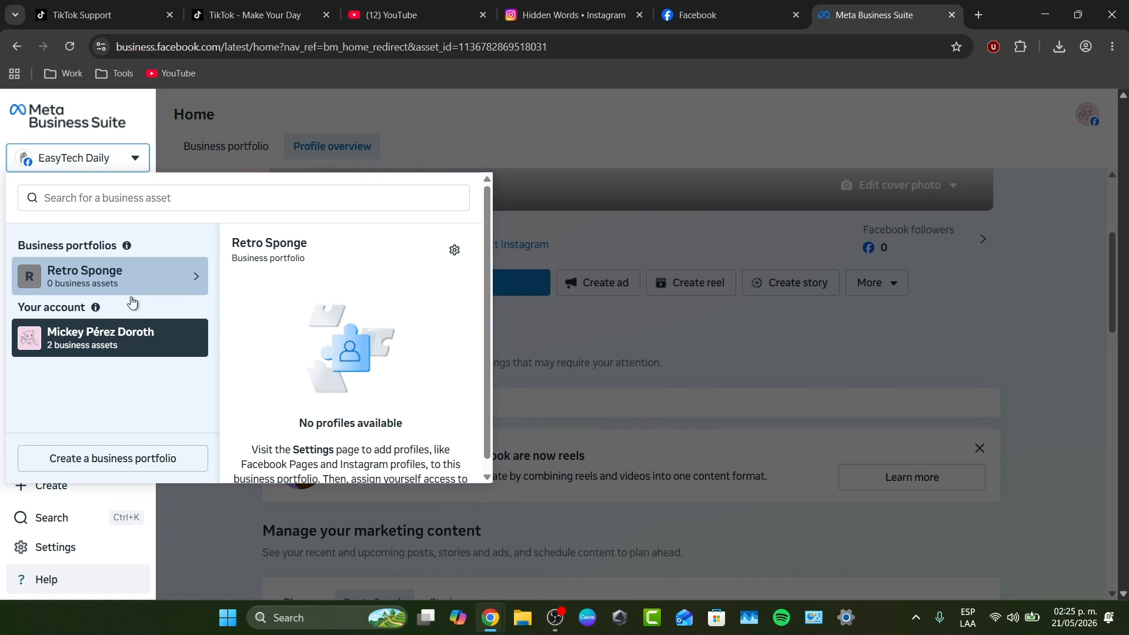
{"action": "left_click", "coordinate": [539, 349]}
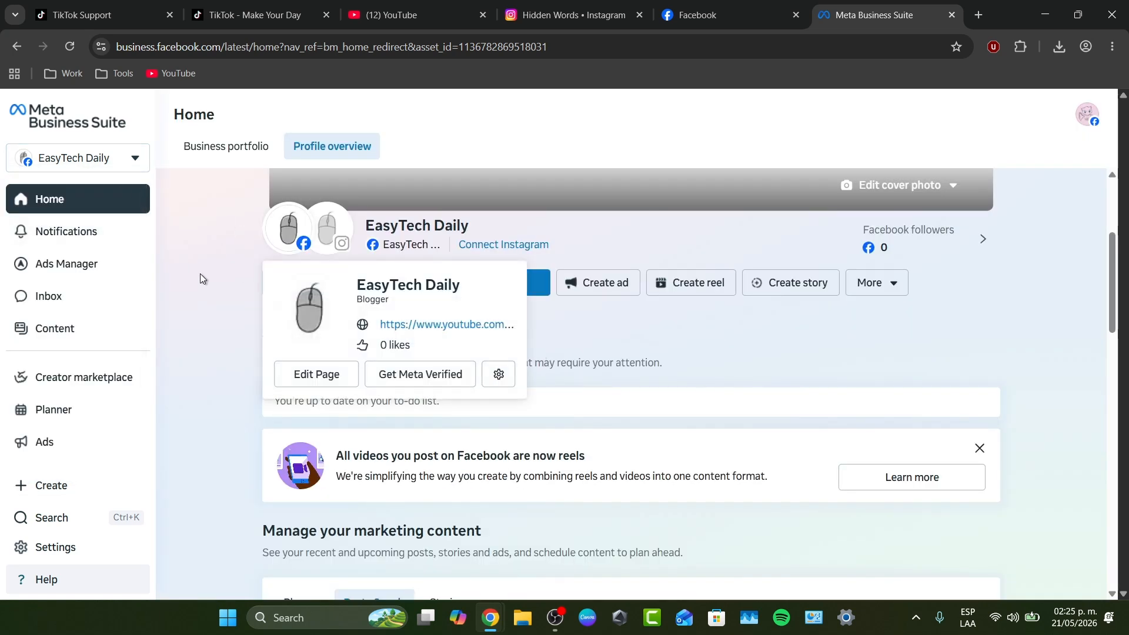
{"action": "left_click", "coordinate": [111, 157]}
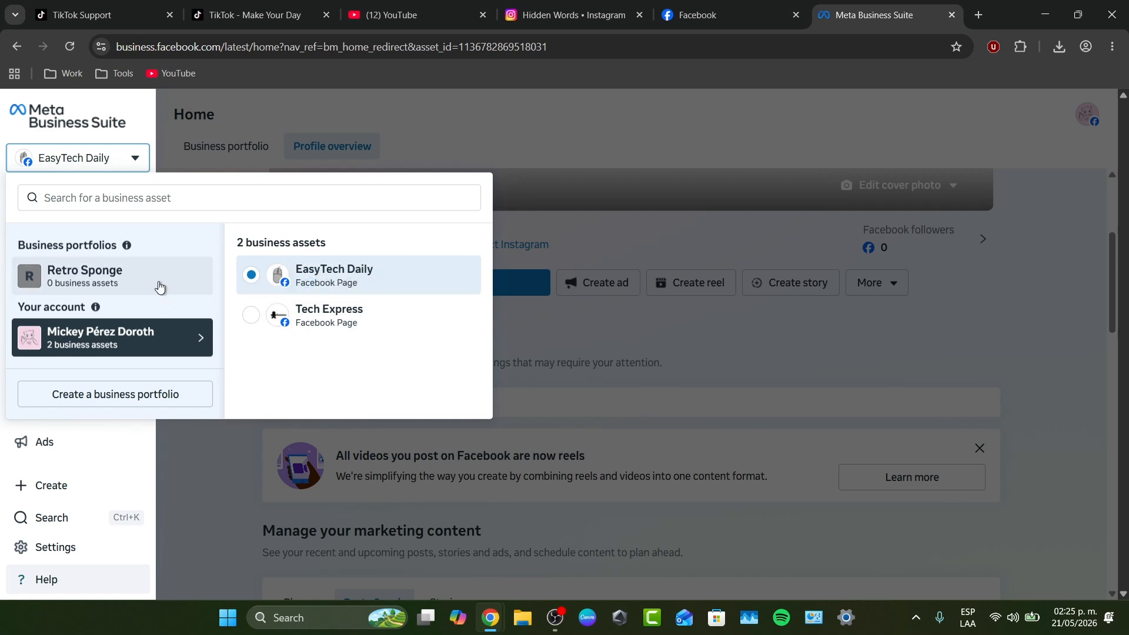
{"action": "mouse_move", "coordinate": [162, 286]}
{"action": "left_click", "coordinate": [456, 252]}
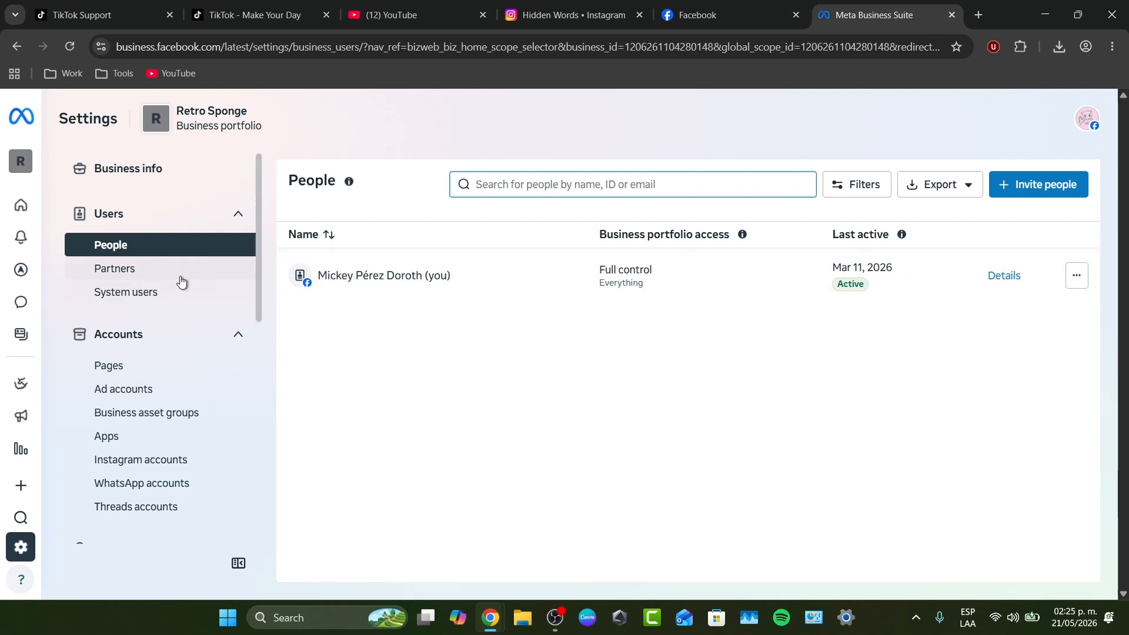
Look through the Partners and Business info settings of the Retro Sponge portfolio
{"action": "left_click", "coordinate": [152, 273]}
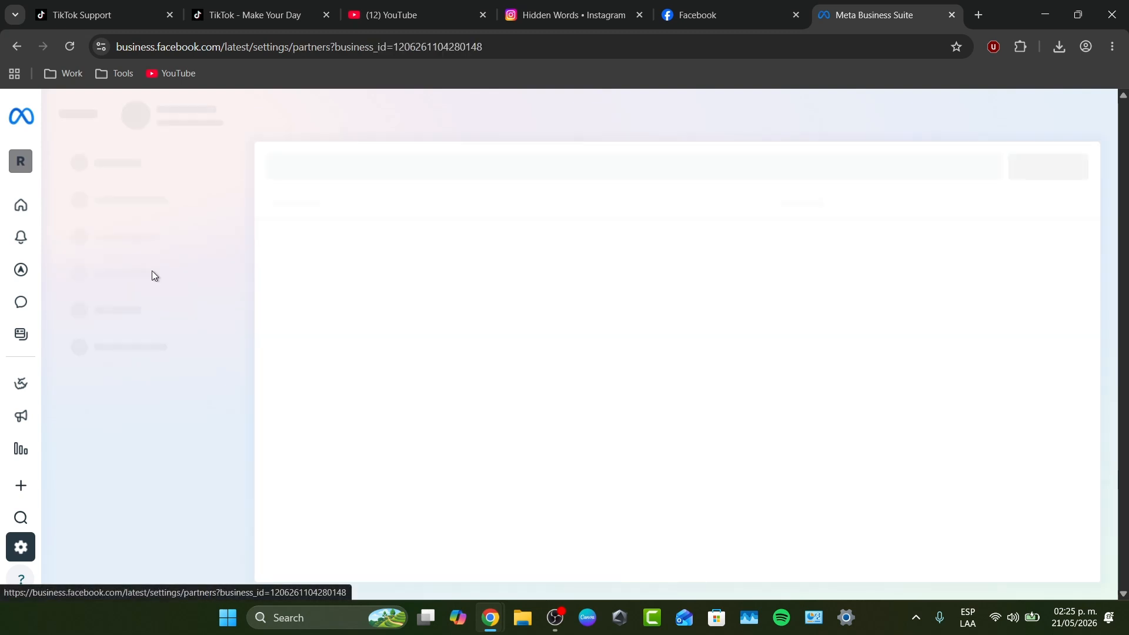
{"action": "left_click", "coordinate": [146, 176]}
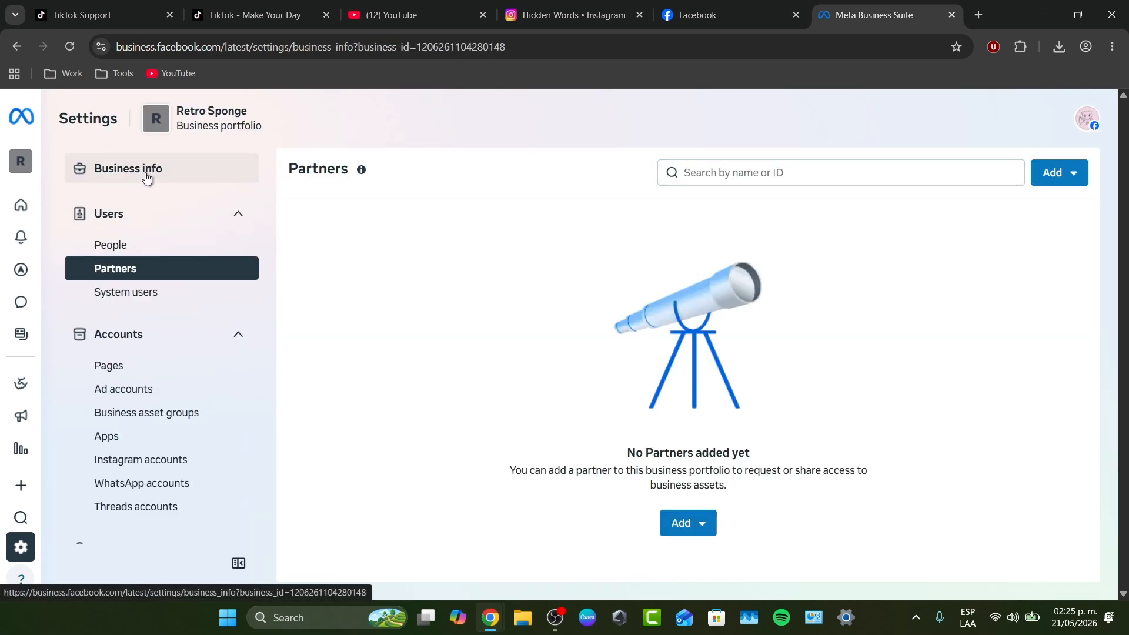
{"action": "scroll", "coordinate": [501, 379], "scroll_direction": "down", "scroll_amount": 10}
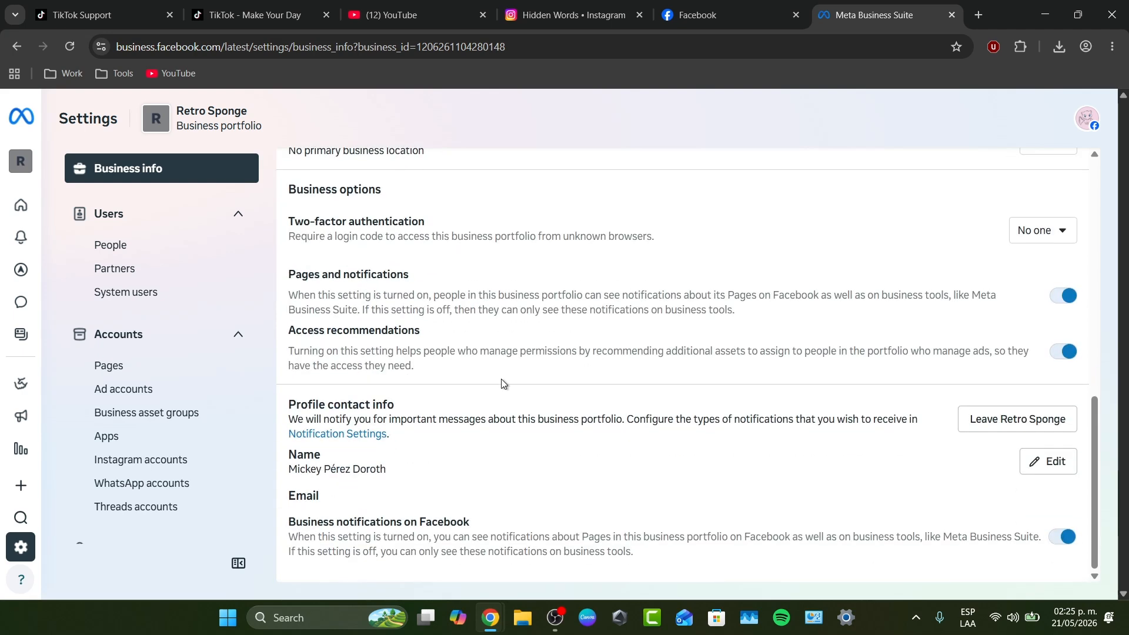
{"action": "scroll", "coordinate": [501, 381], "scroll_direction": "up", "scroll_amount": 10}
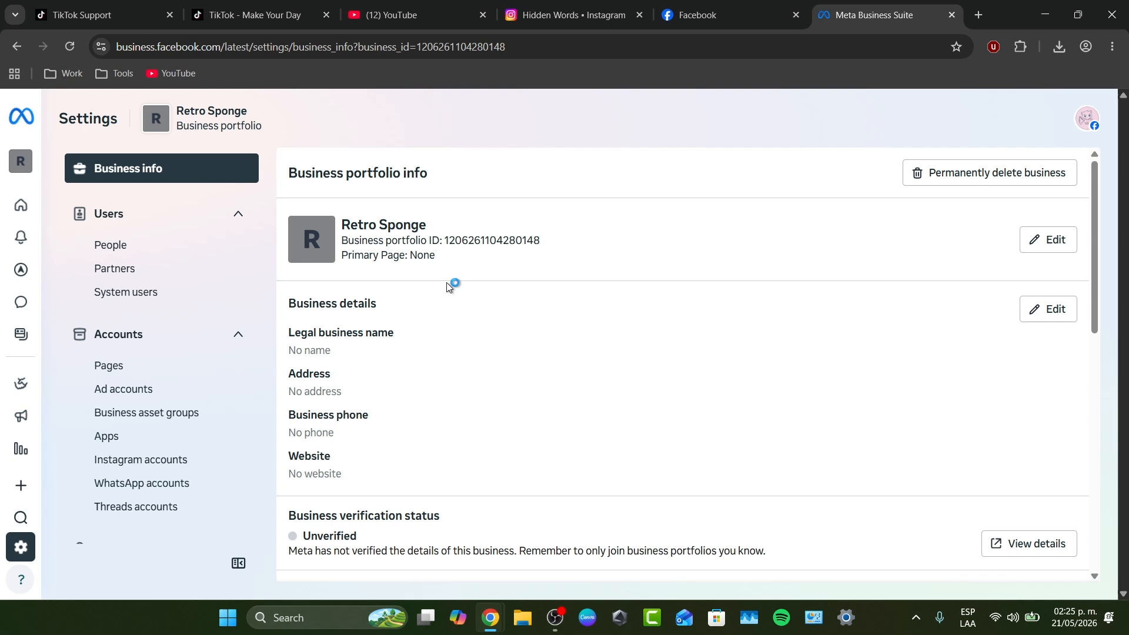
Check the options for adding Facebook Pages and WhatsApp accounts to the Retro Sponge portfolio
{"action": "scroll", "coordinate": [231, 368], "scroll_direction": "down", "scroll_amount": 2}
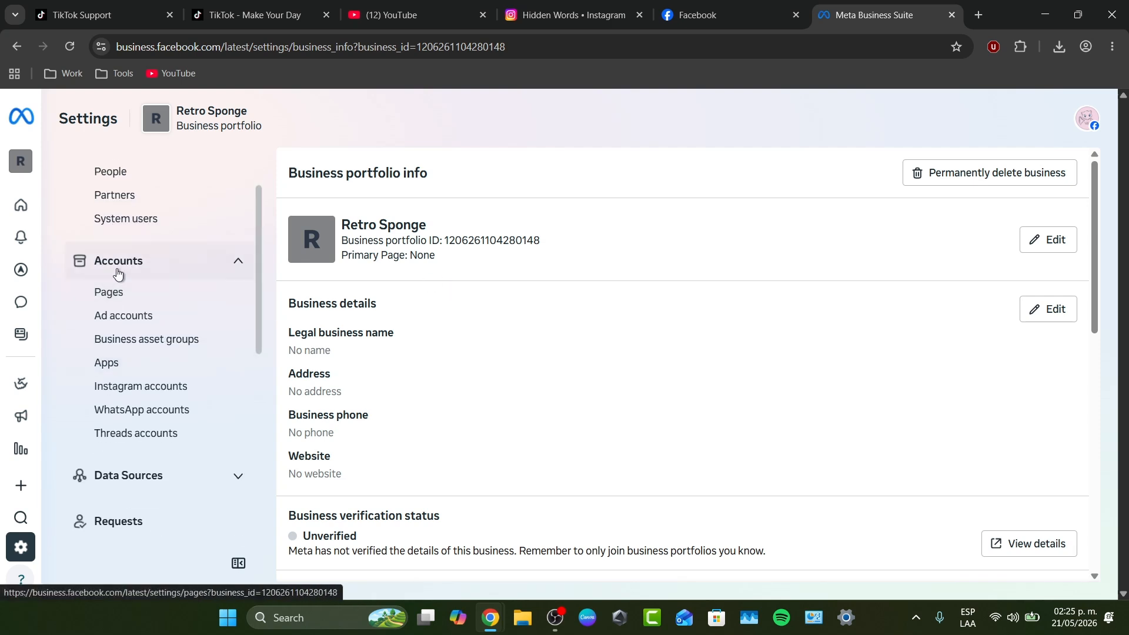
{"action": "left_click", "coordinate": [129, 298]}
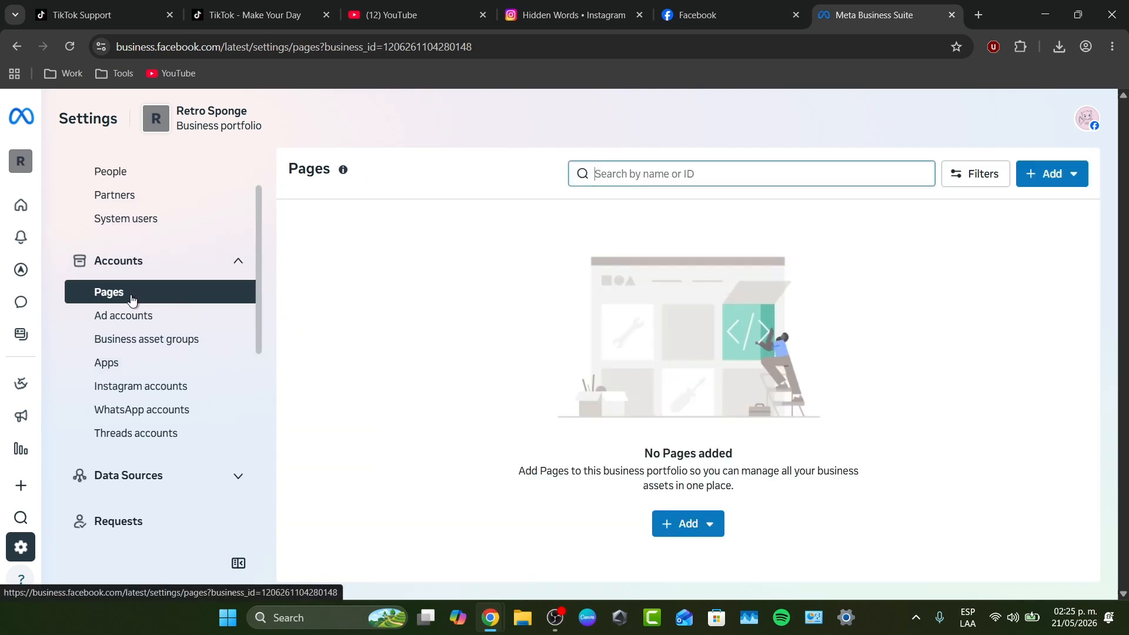
{"action": "left_click", "coordinate": [695, 528]}
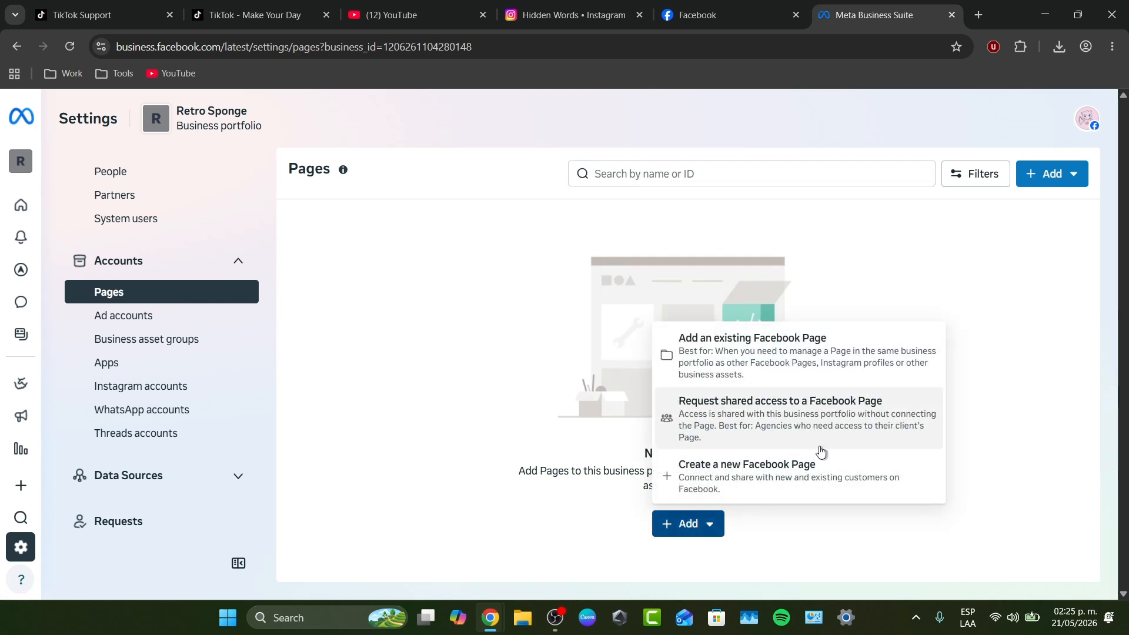
{"action": "left_click", "coordinate": [150, 381]}
{"action": "left_click", "coordinate": [151, 412]}
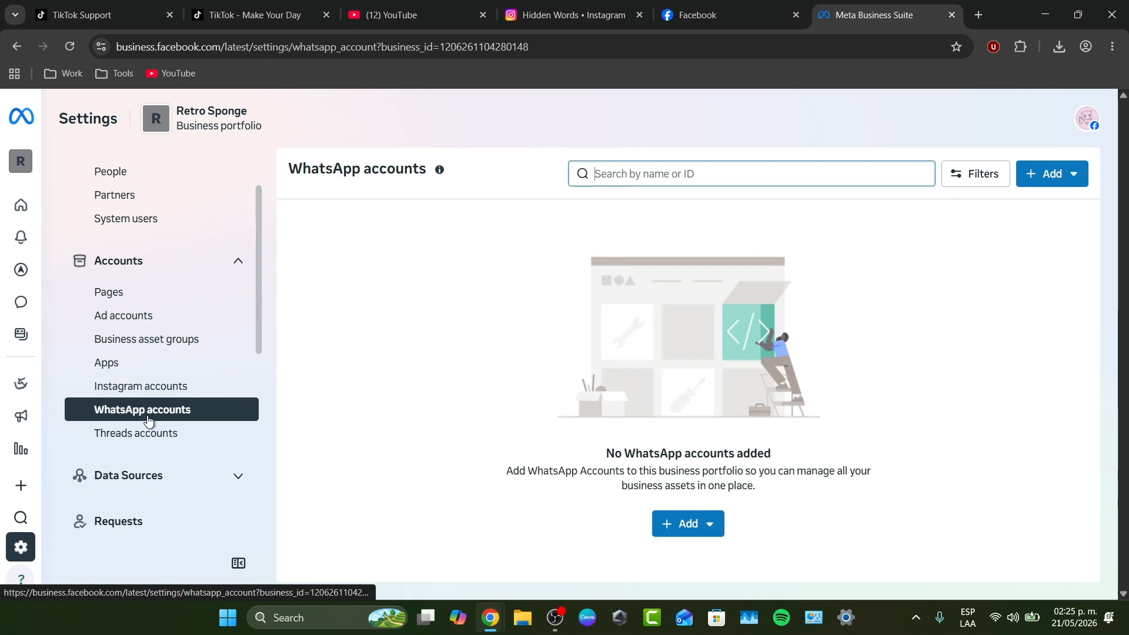
{"action": "left_click", "coordinate": [714, 528]}
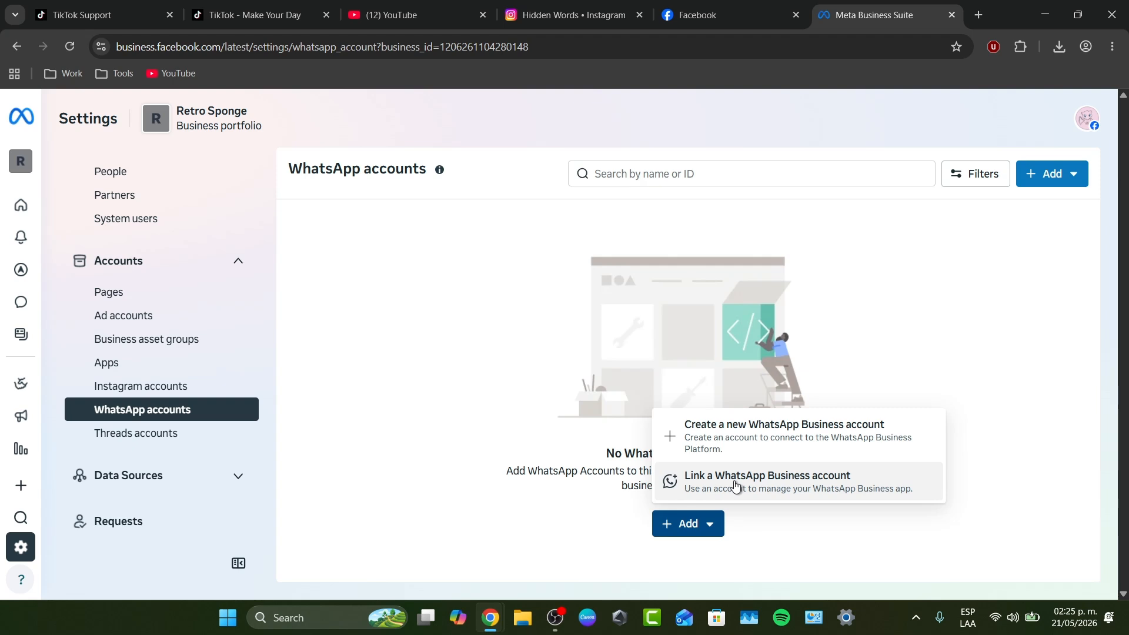
Switch to the personal account, go to its Business Suite home and open its list of business assets
{"action": "left_click", "coordinate": [35, 167]}
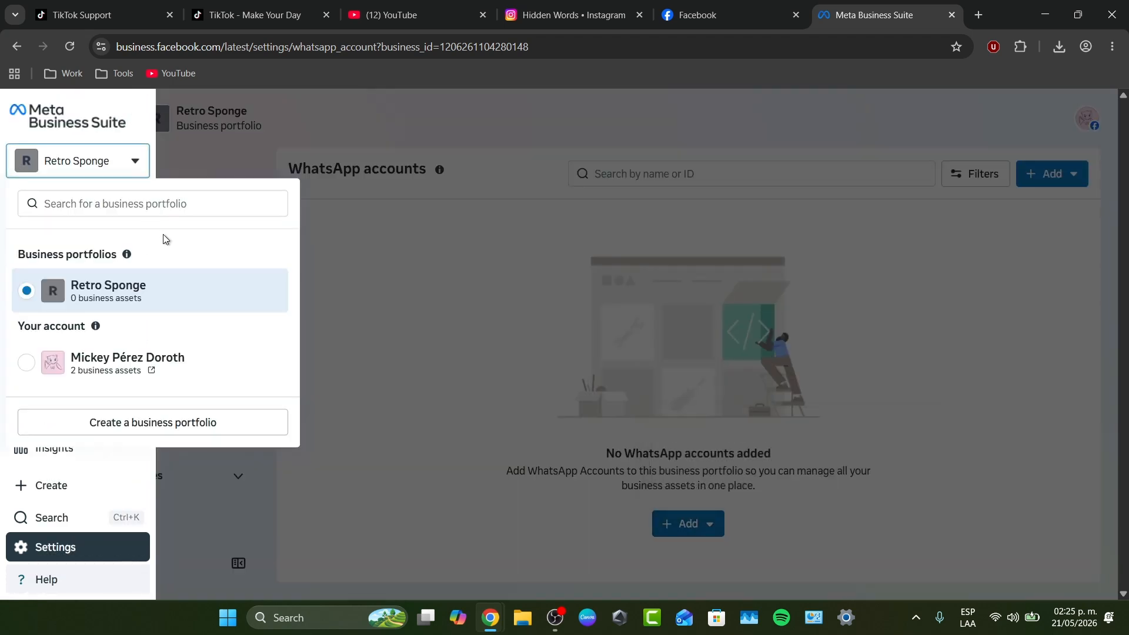
{"action": "left_click", "coordinate": [121, 353]}
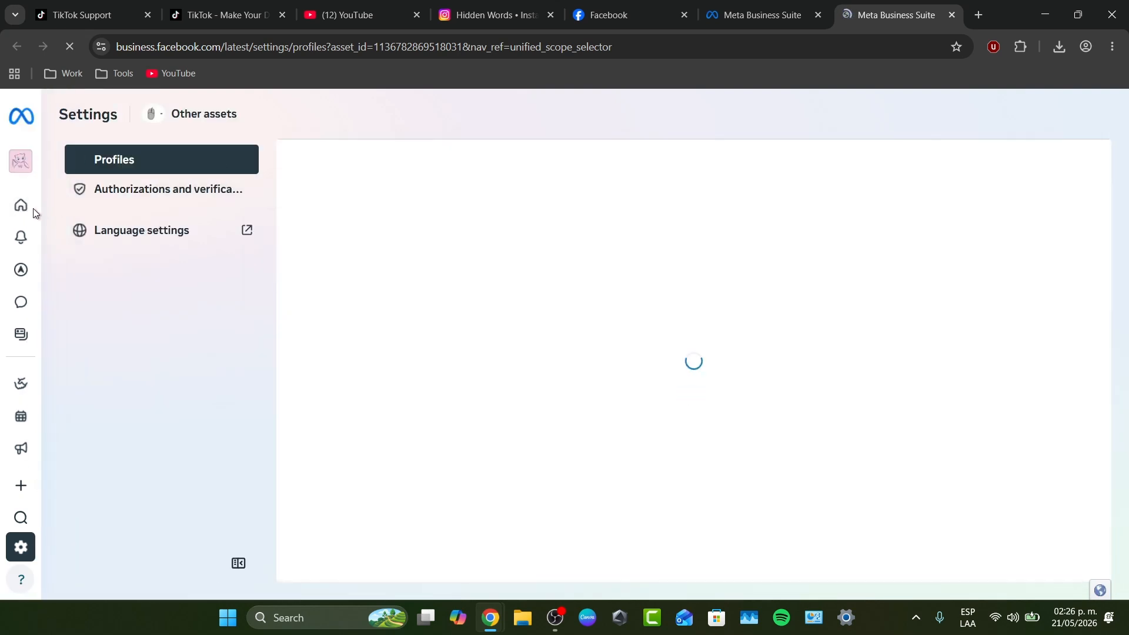
{"action": "left_click", "coordinate": [20, 205]}
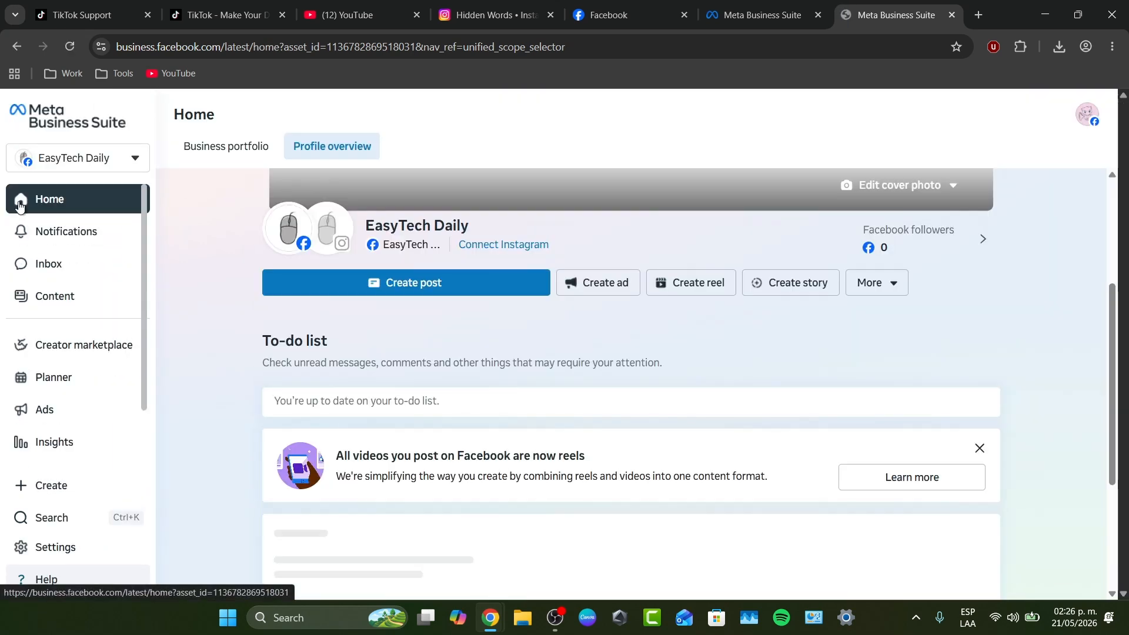
{"action": "left_click", "coordinate": [109, 162]}
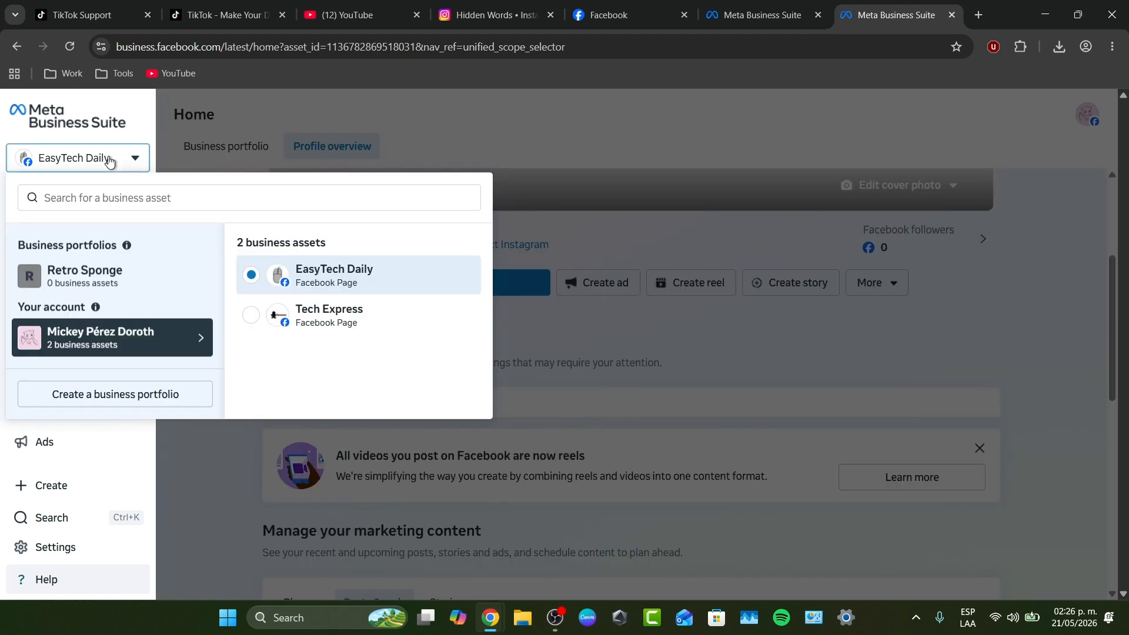
Close the list of business assets and start a new post for the EasyTech Daily page
{"action": "left_click_drag", "start_coordinate": [341, 307], "coordinate": [274, 277]}
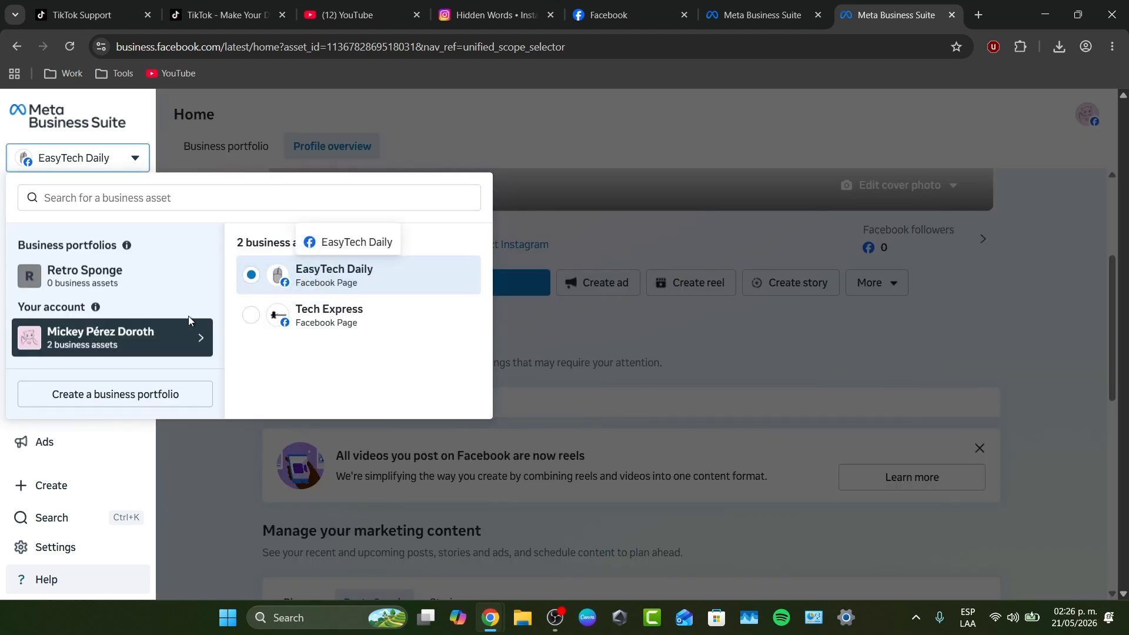
{"action": "left_click", "coordinate": [254, 480]}
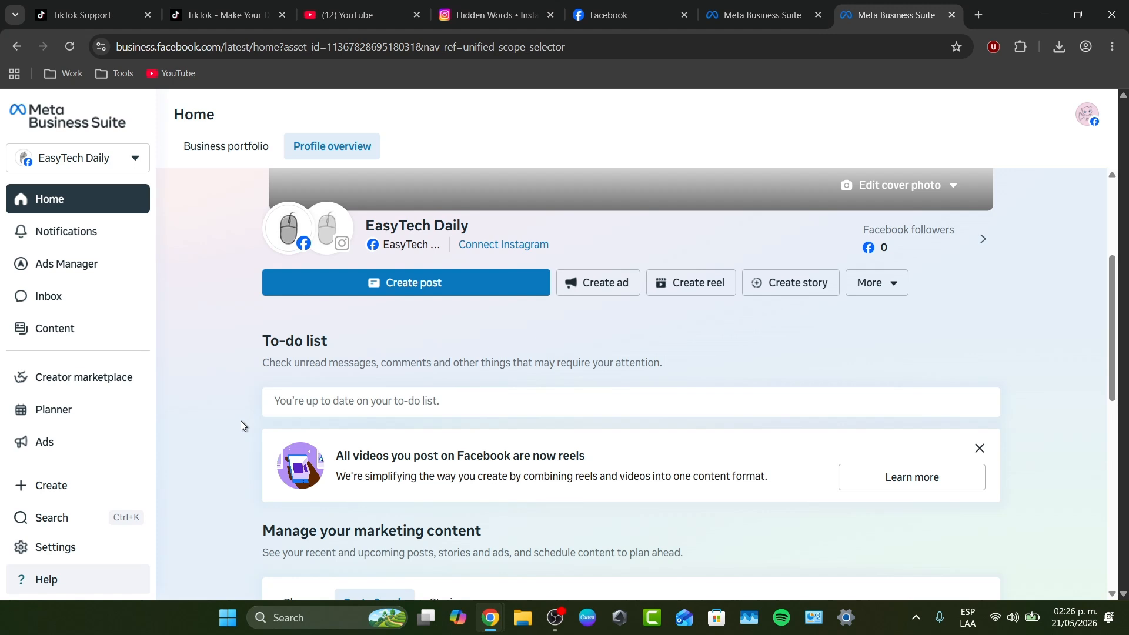
{"action": "left_click", "coordinate": [412, 294]}
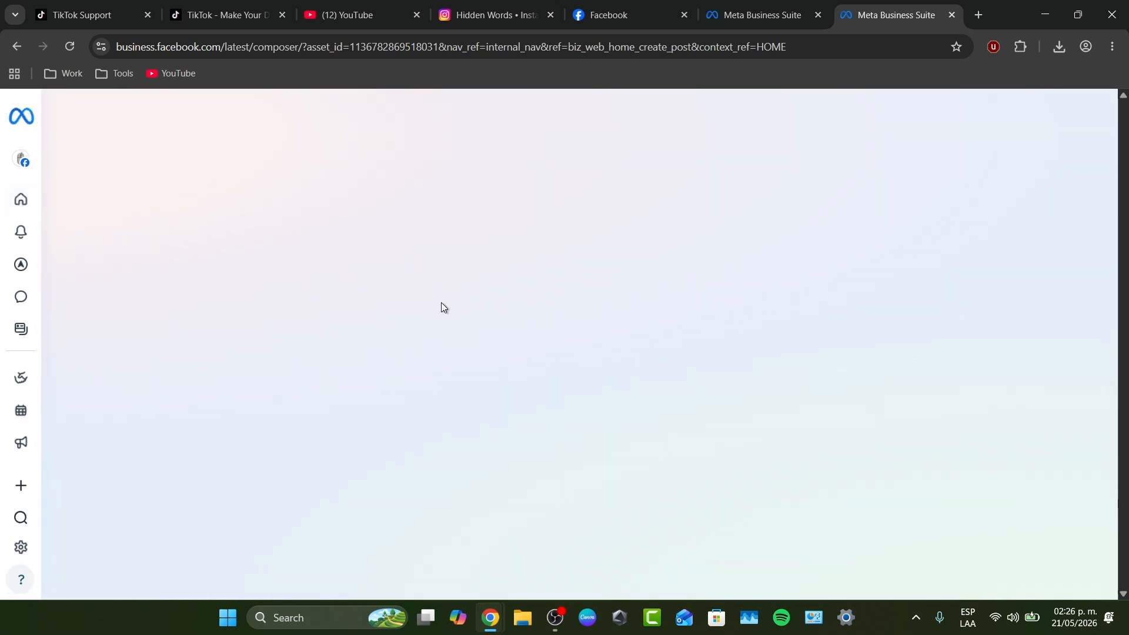
Close the extra Business Suite tab that holds the Retro Sponge WhatsApp accounts settings
{"action": "left_click", "coordinate": [758, 13]}
{"action": "left_click", "coordinate": [685, 5]}
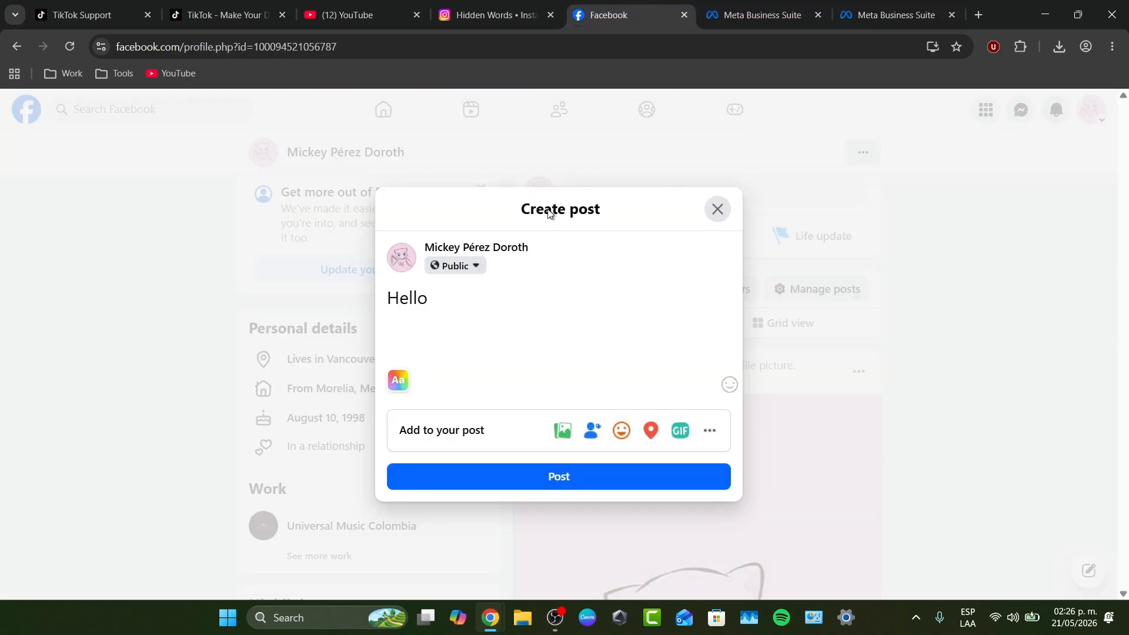
{"action": "left_click", "coordinate": [762, 15]}
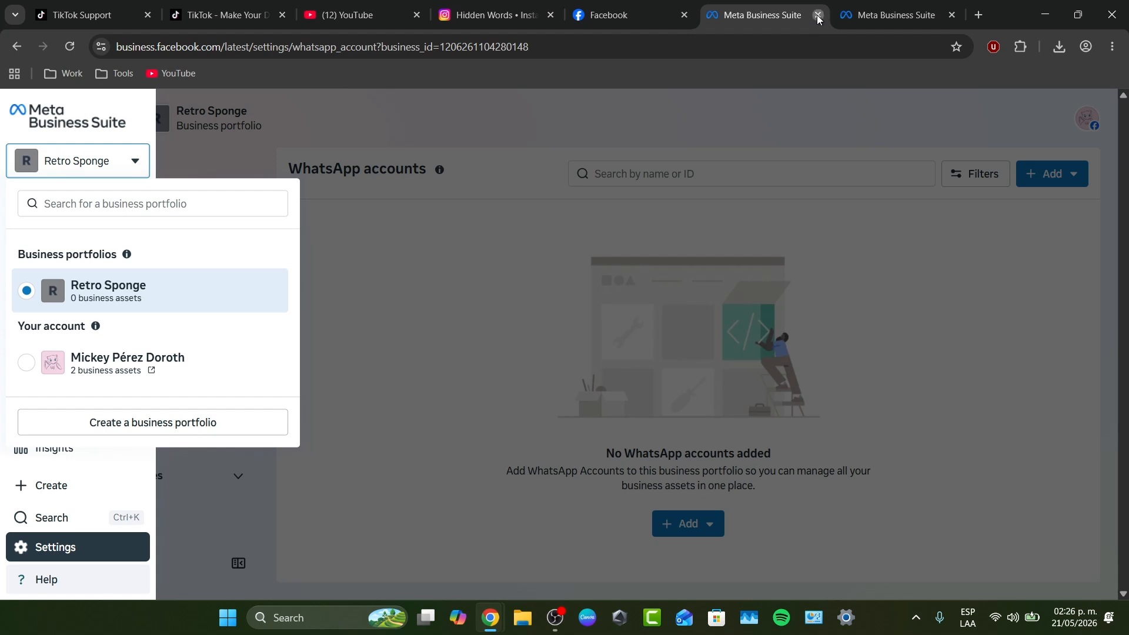
{"action": "left_click", "coordinate": [817, 14]}
Check the post's destination options and add the image lighthouse_d from the Downloads folder as its media
{"action": "left_click", "coordinate": [168, 190]}
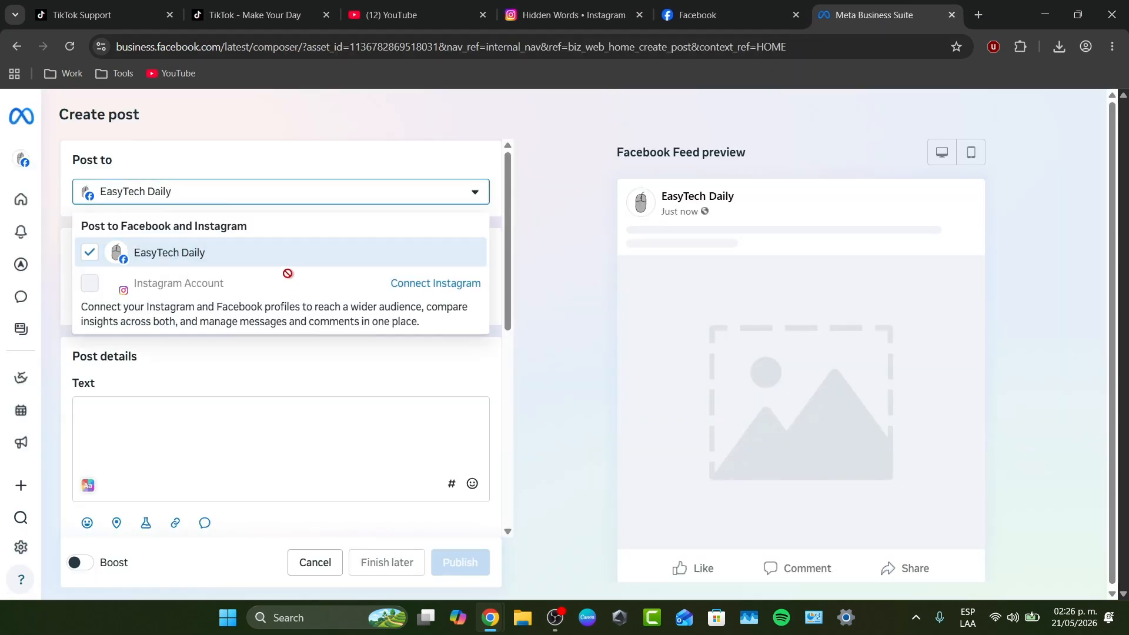
{"action": "left_click", "coordinate": [201, 193]}
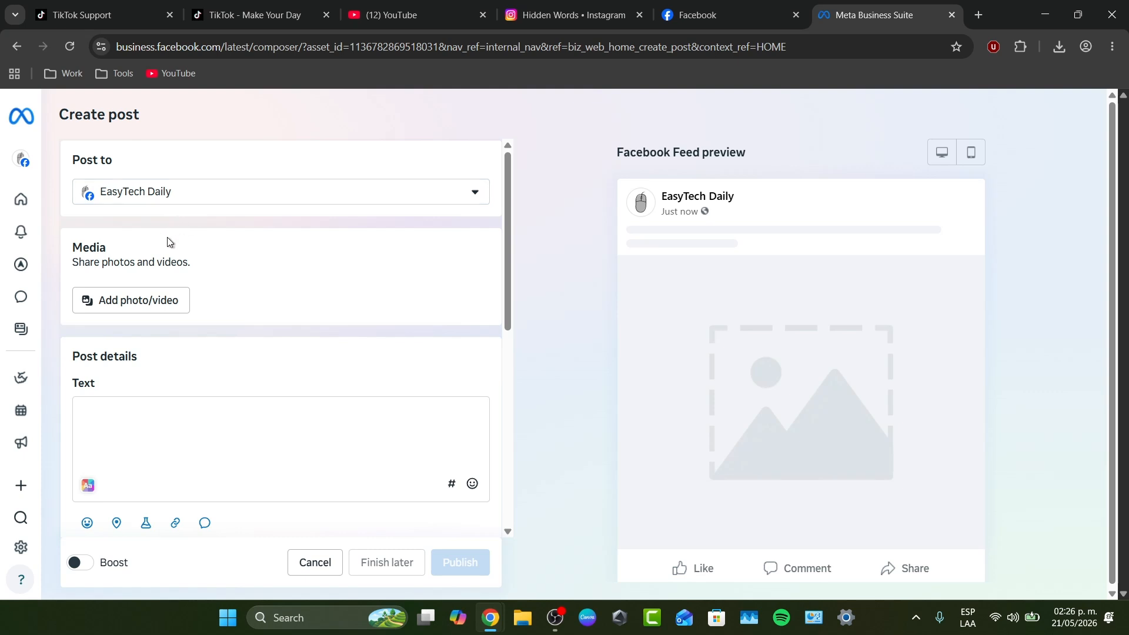
{"action": "left_click", "coordinate": [135, 306]}
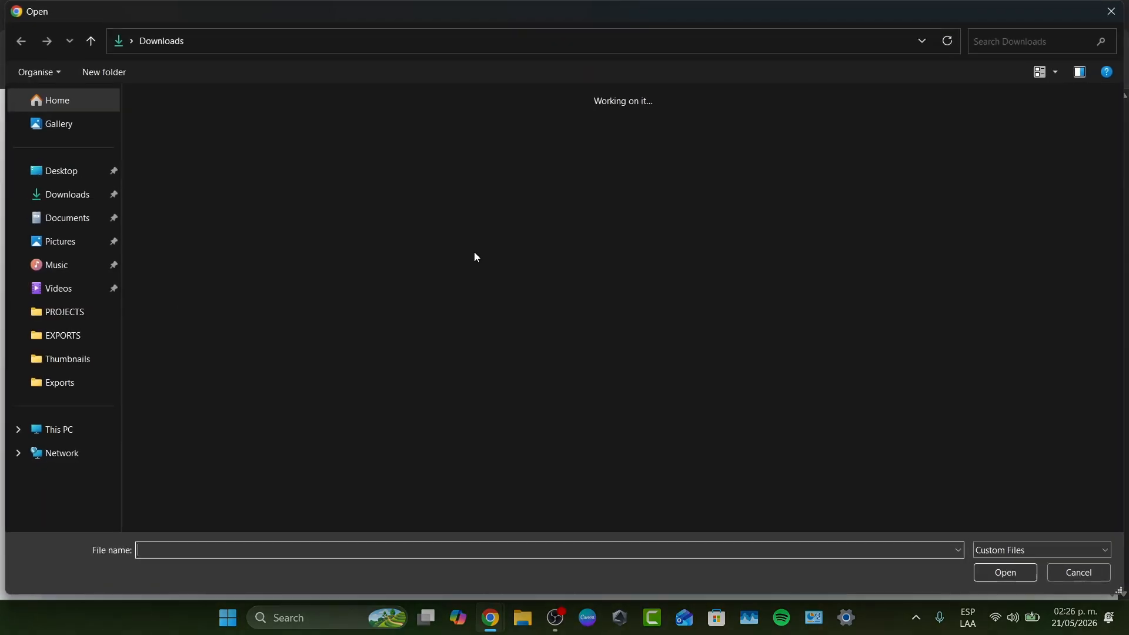
{"action": "left_click", "coordinate": [547, 188]}
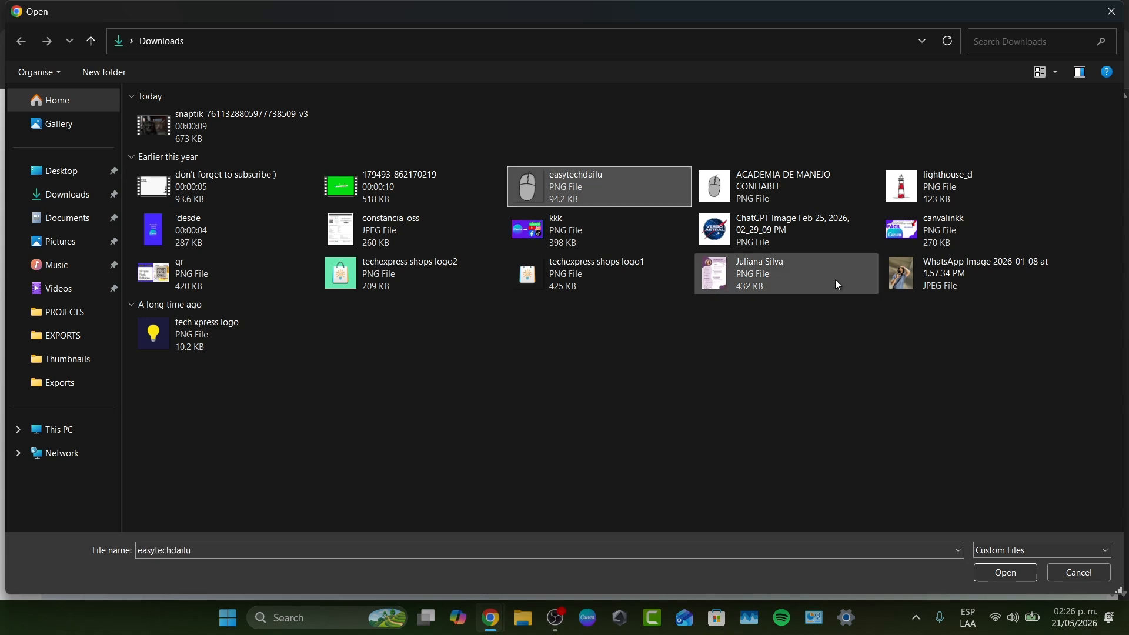
{"action": "left_click", "coordinate": [925, 191]}
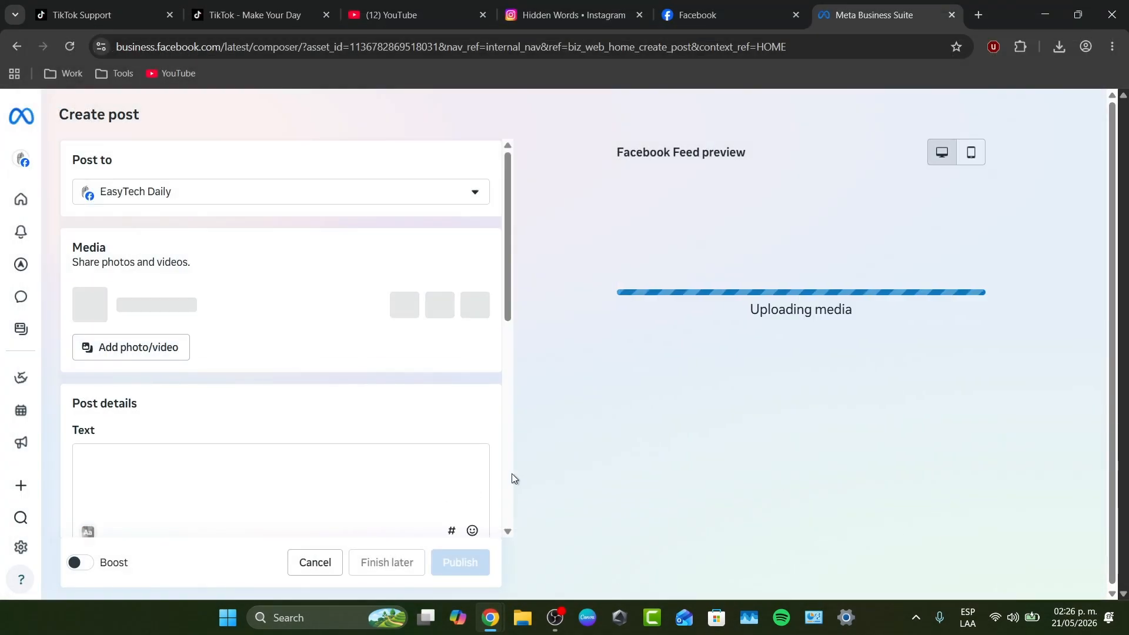
Enter "Sometimes less is better." as the text of the post
{"action": "scroll", "coordinate": [512, 474], "scroll_direction": "down", "scroll_amount": 3}
{"action": "left_click", "coordinate": [239, 318]}
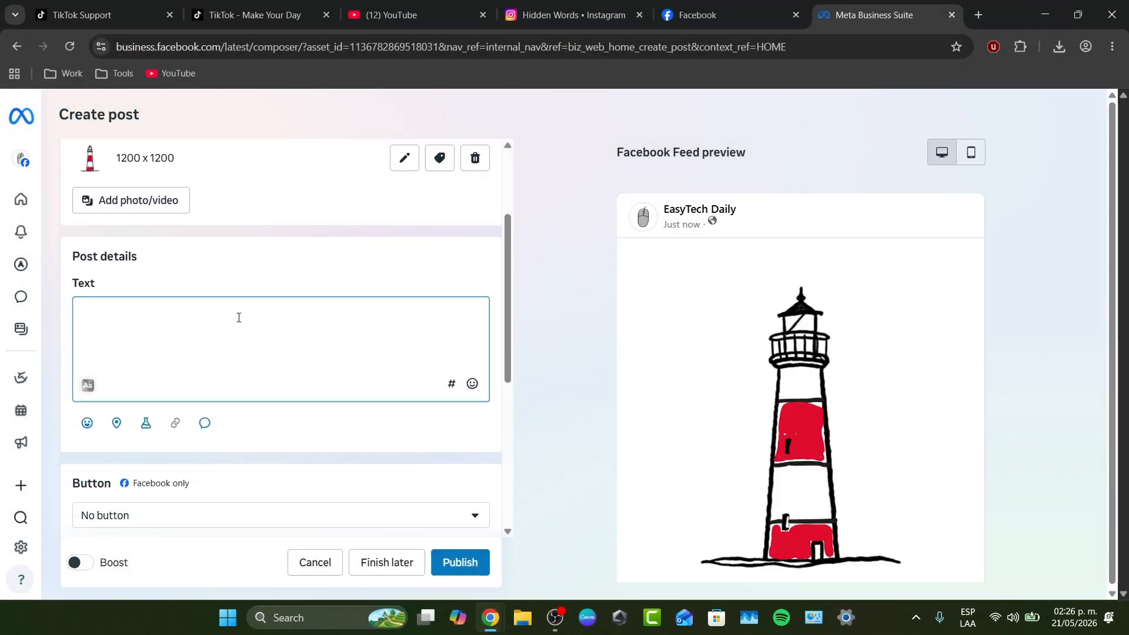
{"action": "type", "text": "Some"}
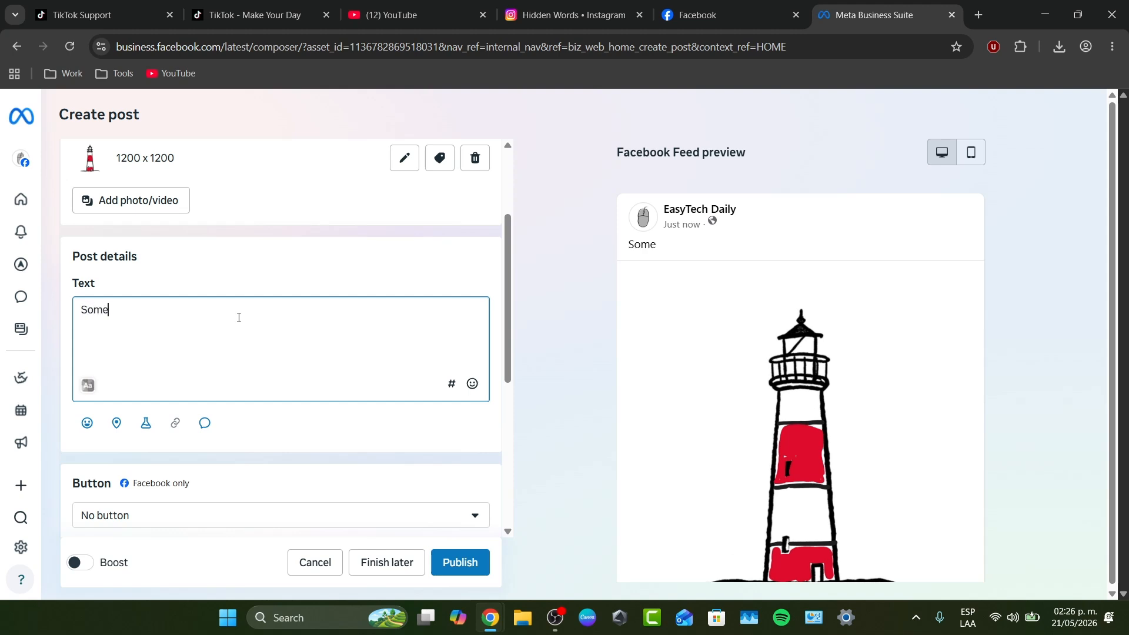
{"action": "type", "text": "times less is better."}
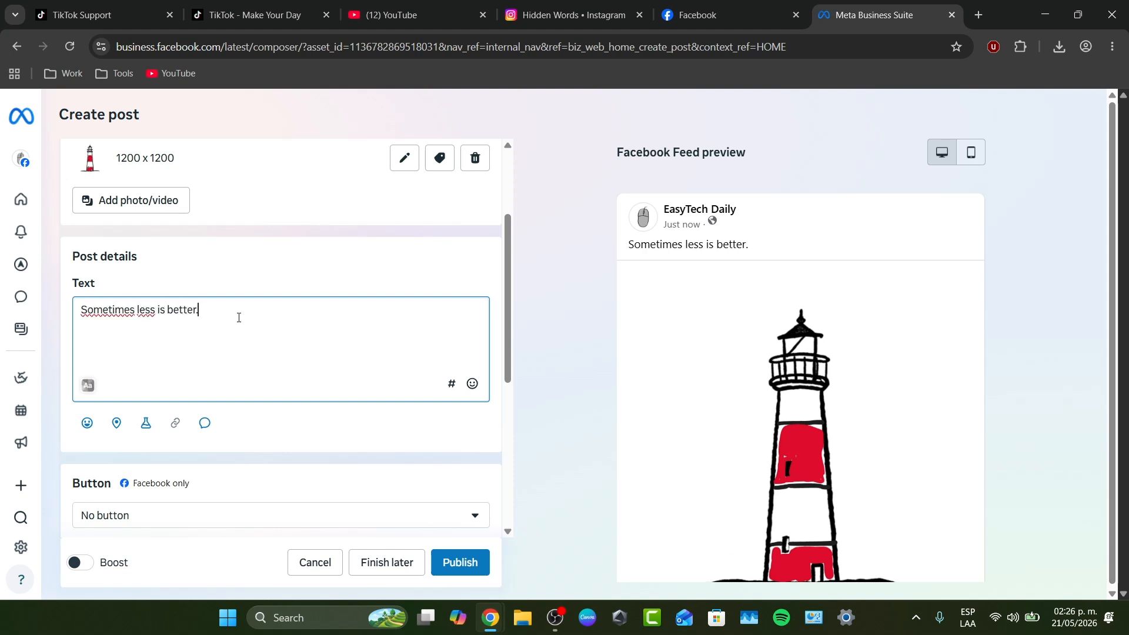
Turn on setting a date and time in the post's Schedule section
{"action": "scroll", "coordinate": [239, 318], "scroll_direction": "down", "scroll_amount": 4}
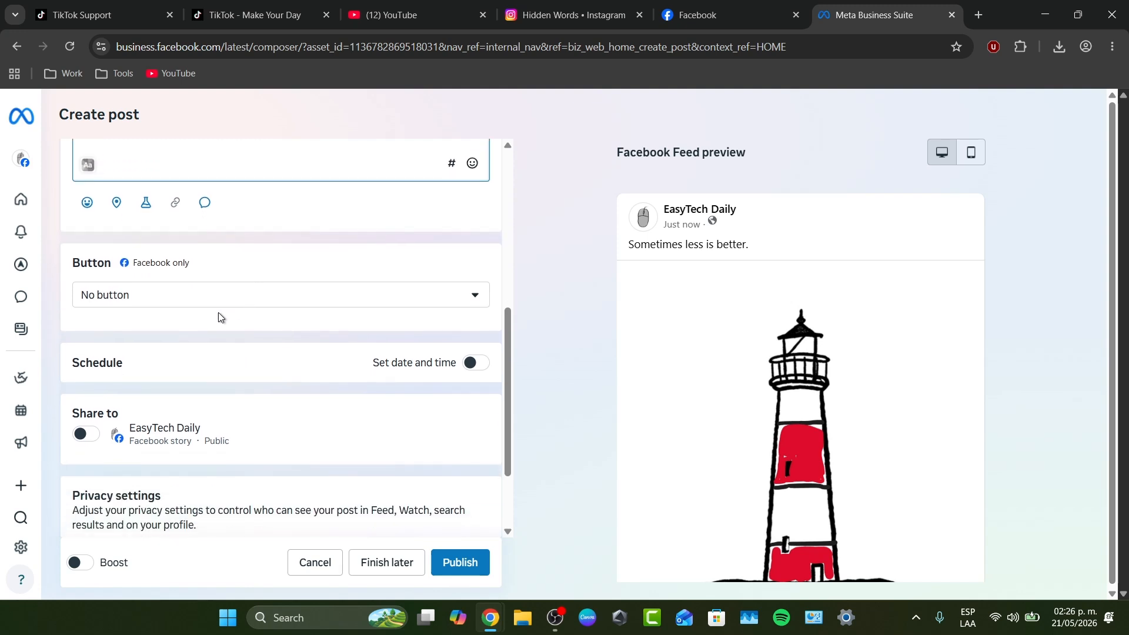
{"action": "scroll", "coordinate": [180, 402], "scroll_direction": "down", "scroll_amount": 1}
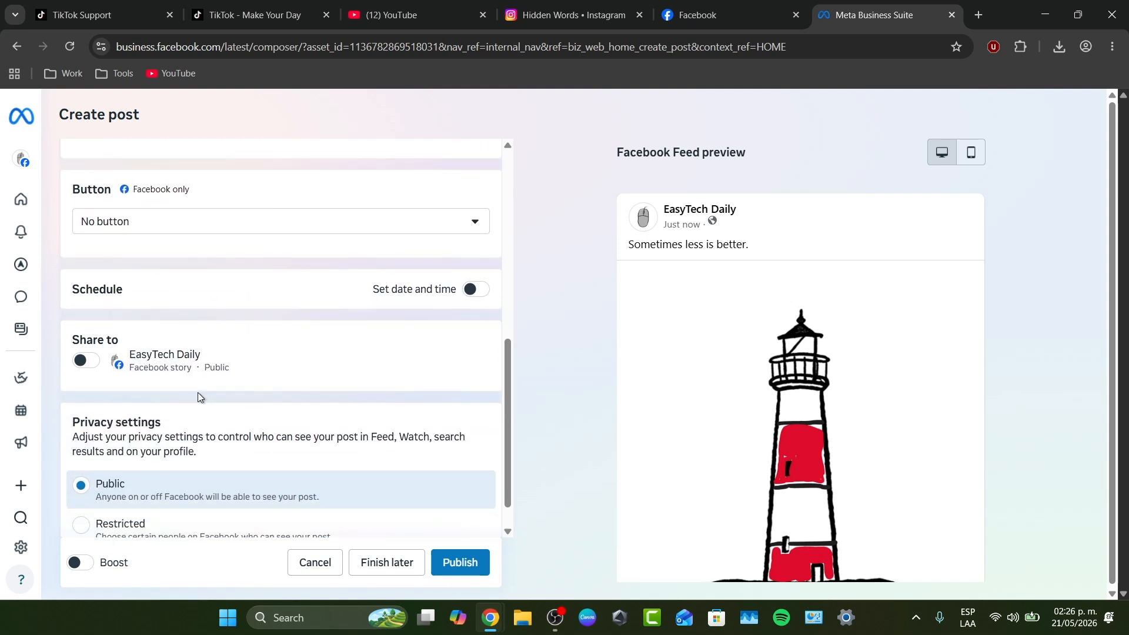
{"action": "scroll", "coordinate": [198, 393], "scroll_direction": "down", "scroll_amount": 1}
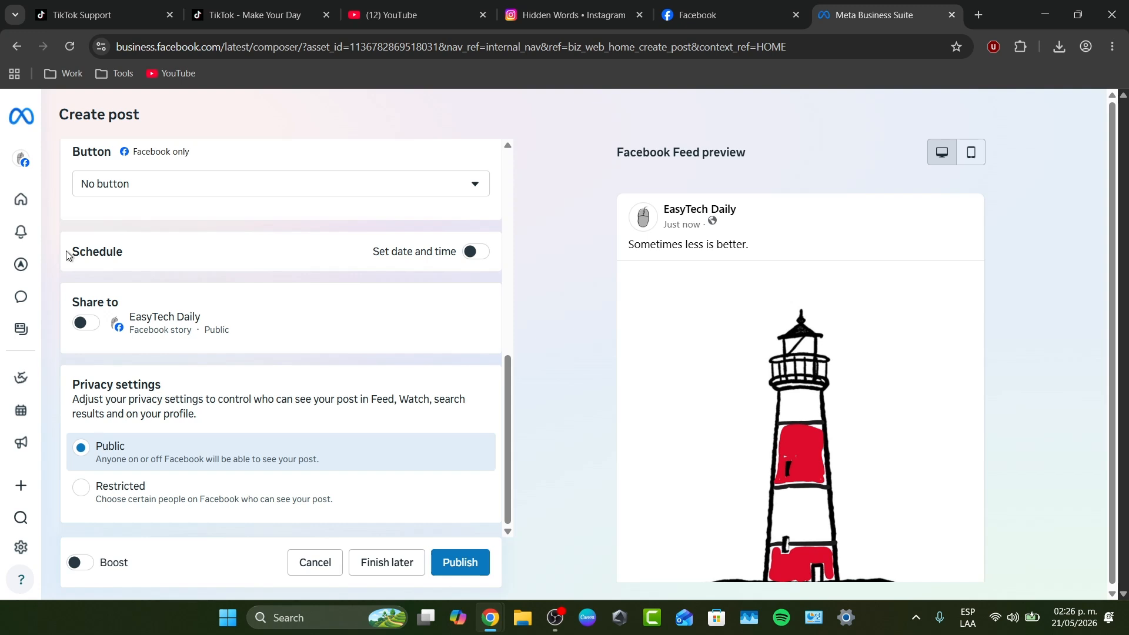
{"action": "left_click_drag", "start_coordinate": [66, 255], "coordinate": [135, 265]}
{"action": "left_click", "coordinate": [474, 254]}
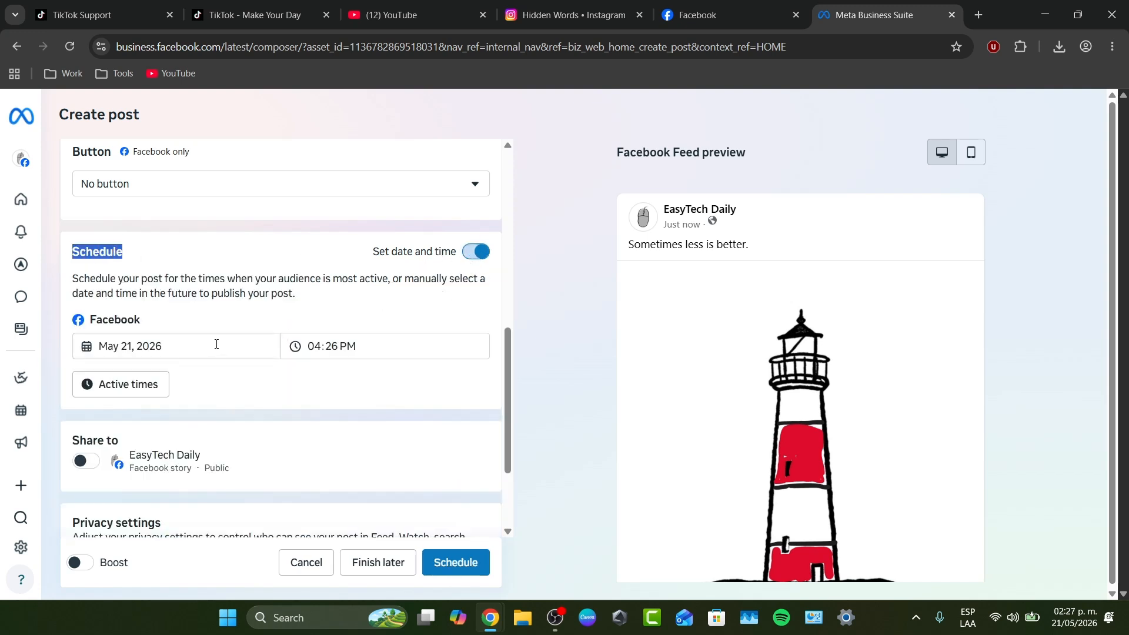
Choose the suggested active time of May 22, 2026, 3:00 AM, and schedule the post
{"action": "left_click", "coordinate": [323, 353]}
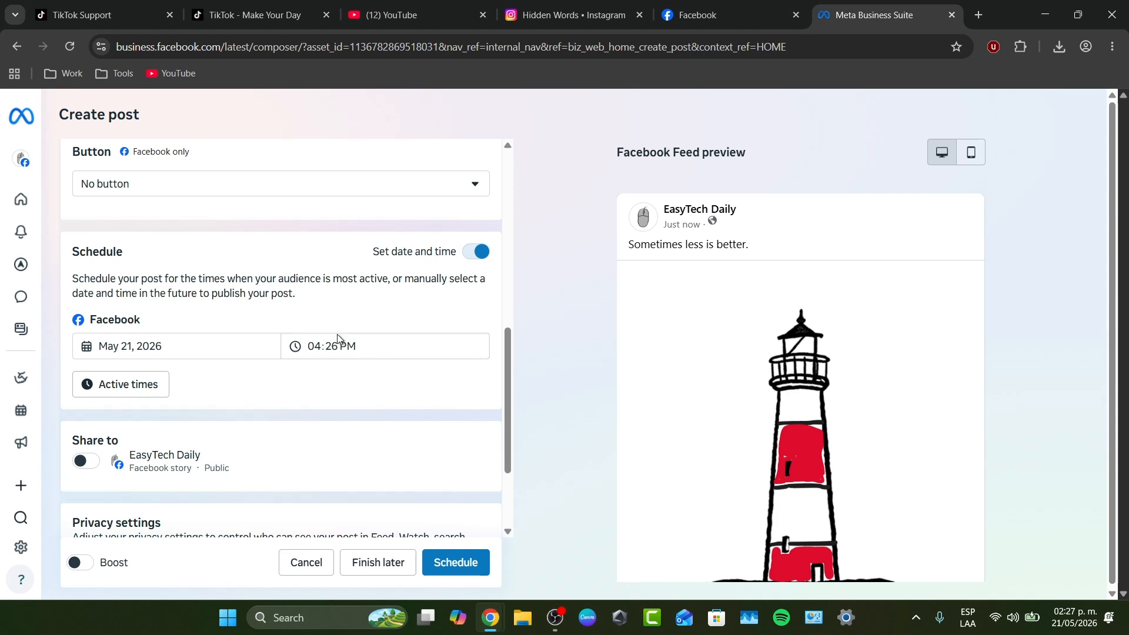
{"action": "left_click", "coordinate": [141, 373]}
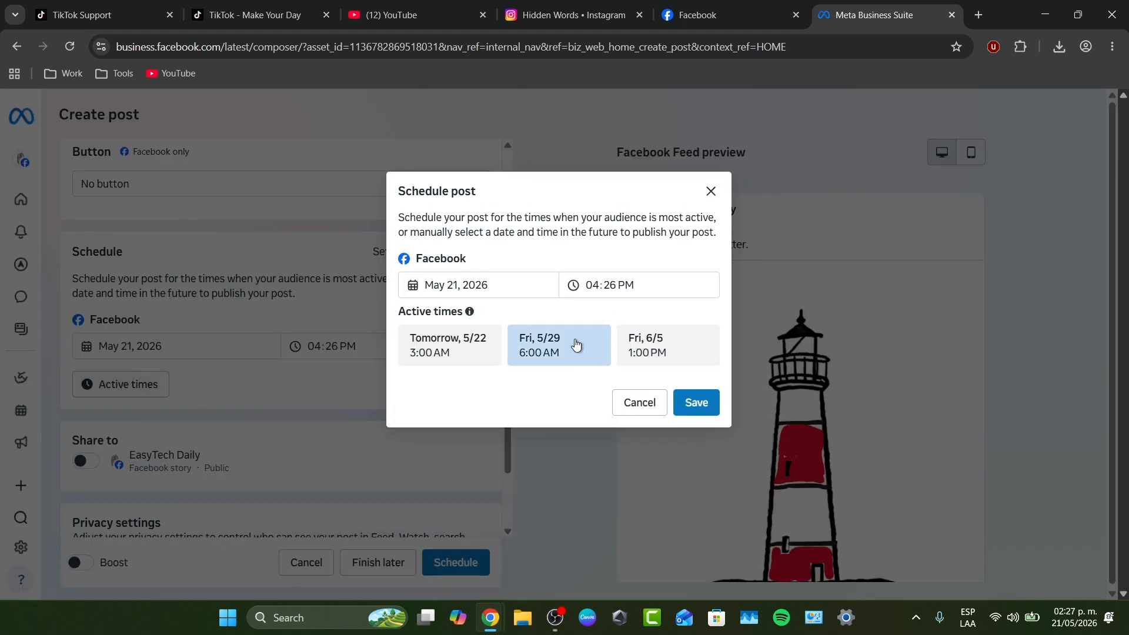
{"action": "left_click", "coordinate": [493, 364]}
{"action": "left_click", "coordinate": [698, 403]}
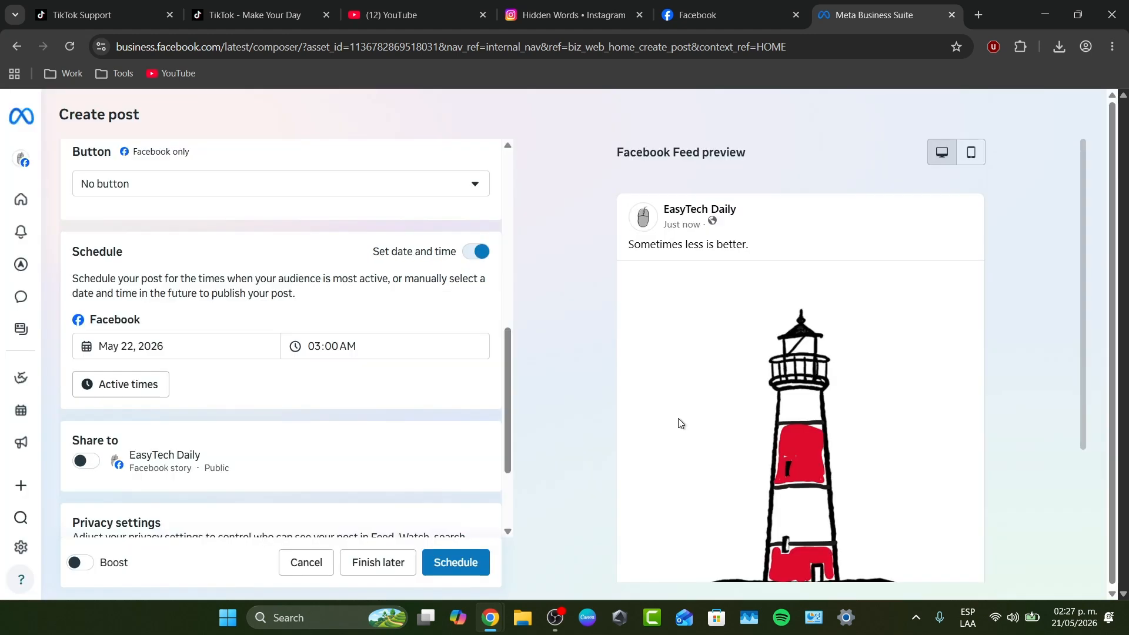
{"action": "left_click", "coordinate": [476, 568]}
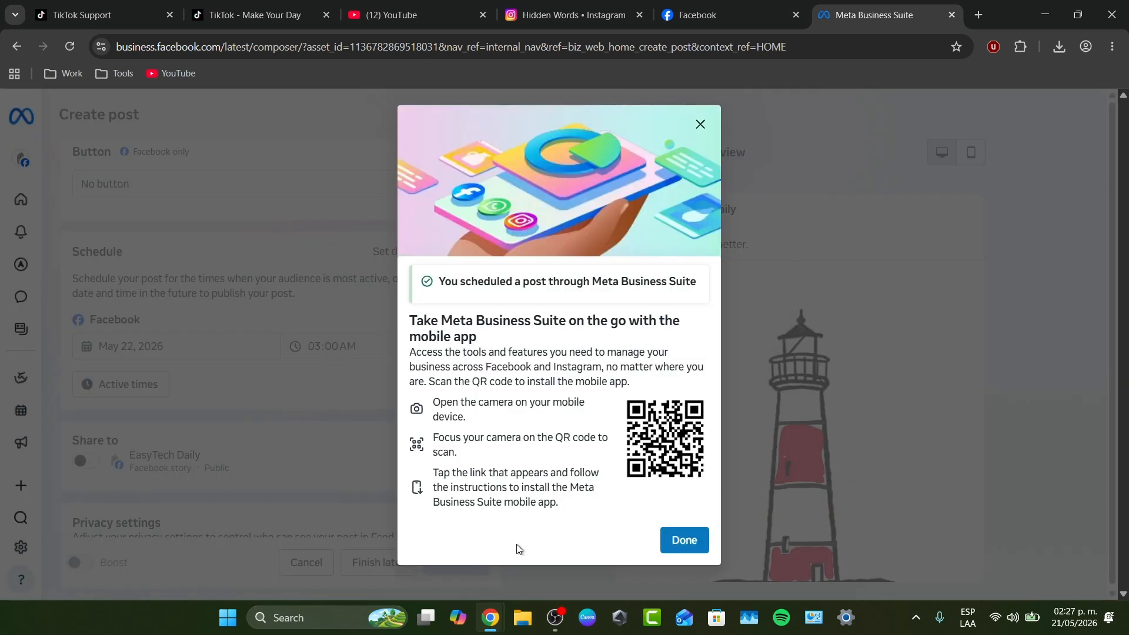
{"action": "left_click", "coordinate": [695, 543]}
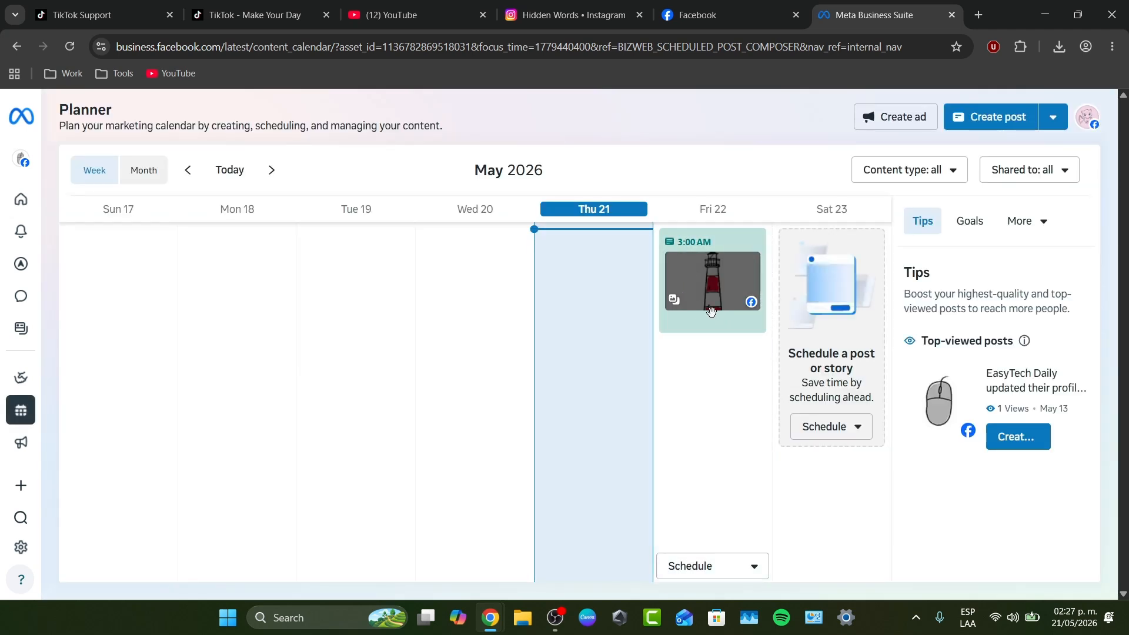
Check the reschedule dialog of the Friday 22 post without changing it, and view the Planner's Goals and additional sections
{"action": "mouse_move", "coordinate": [708, 311]}
{"action": "left_mouse_down"}
{"action": "mouse_move", "coordinate": [709, 331]}
{"action": "mouse_move", "coordinate": [708, 303]}
{"action": "left_mouse_up"}
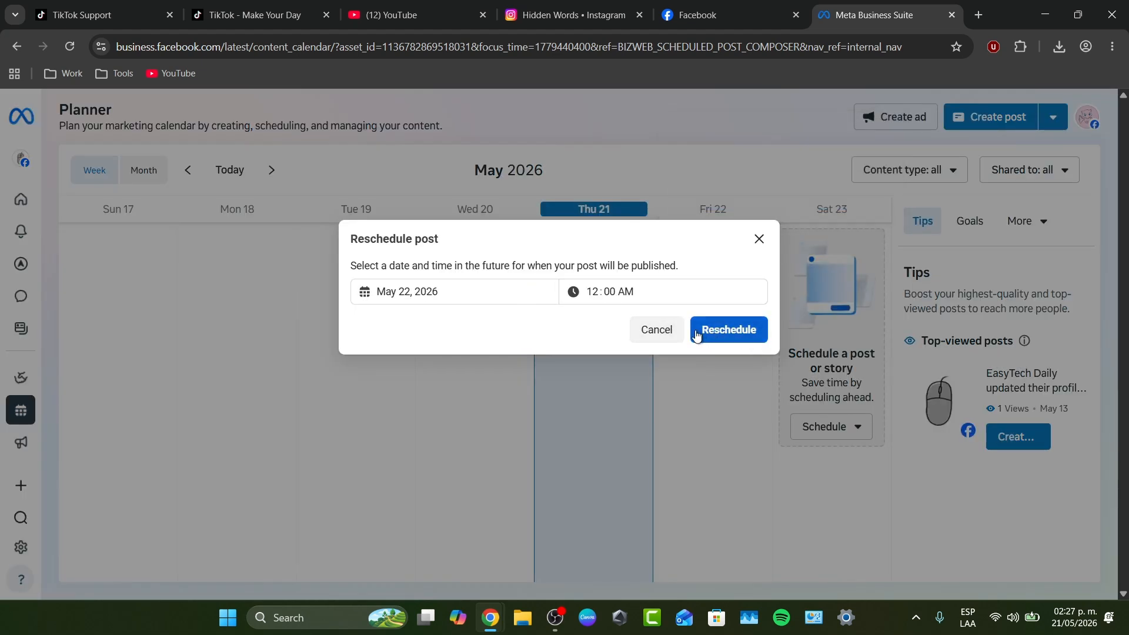
{"action": "left_click", "coordinate": [659, 329]}
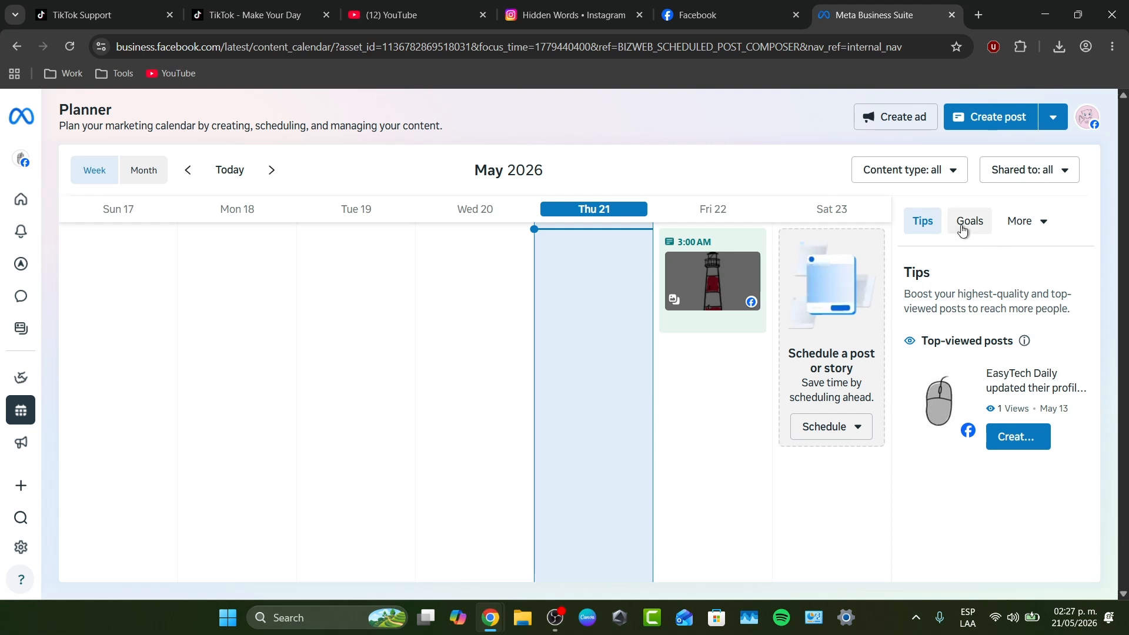
{"action": "left_click", "coordinate": [981, 234]}
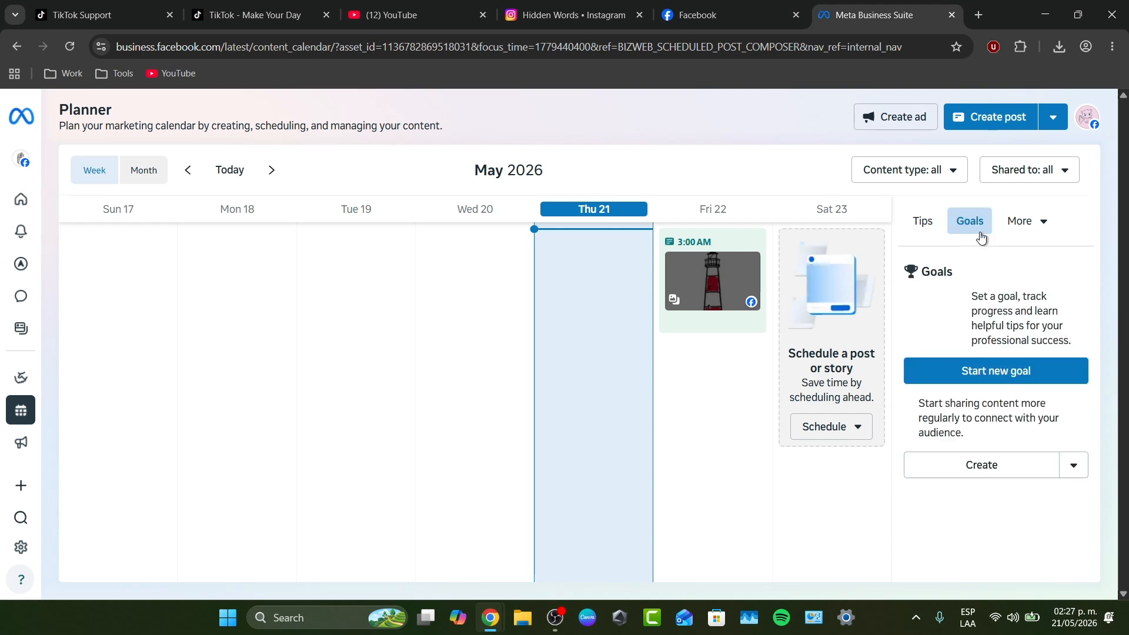
{"action": "left_click", "coordinate": [1020, 221]}
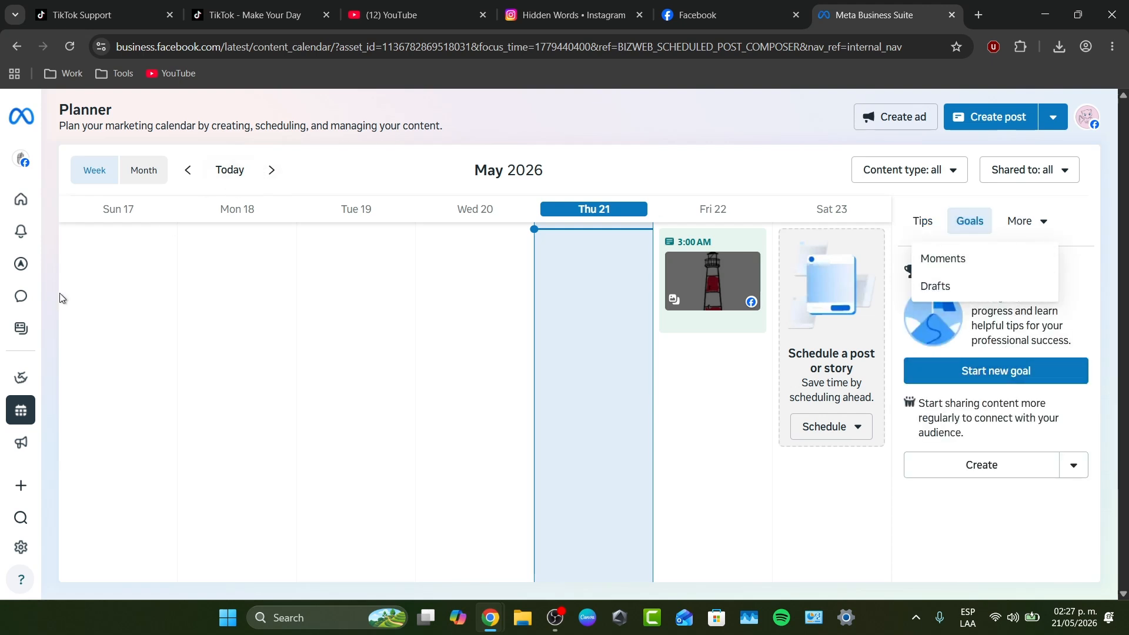
{"action": "mouse_move", "coordinate": [35, 276]}
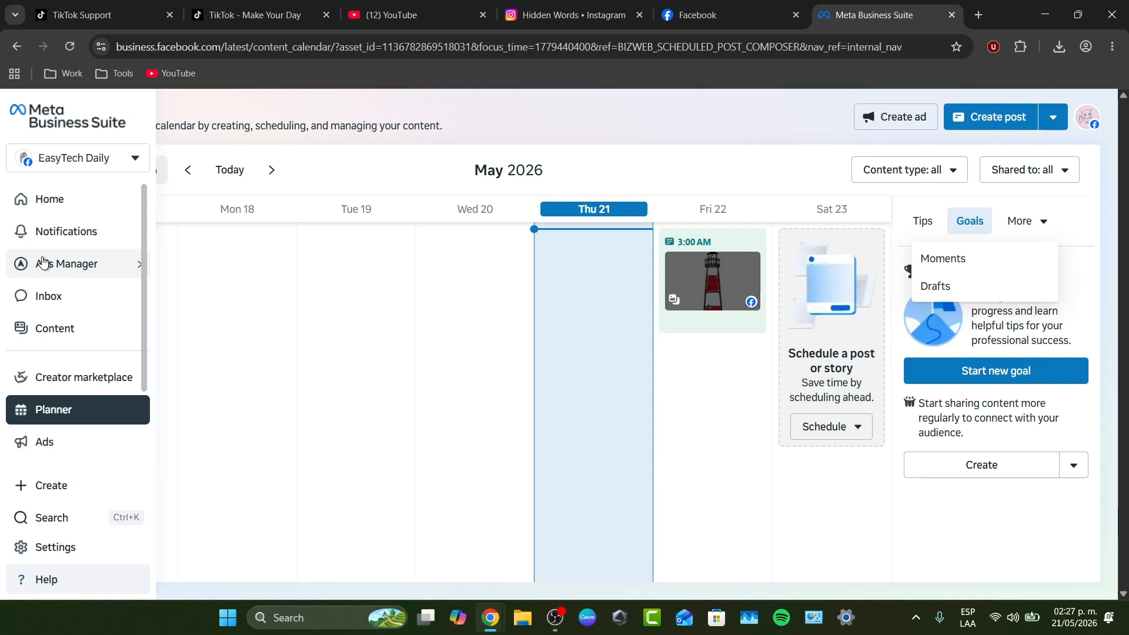